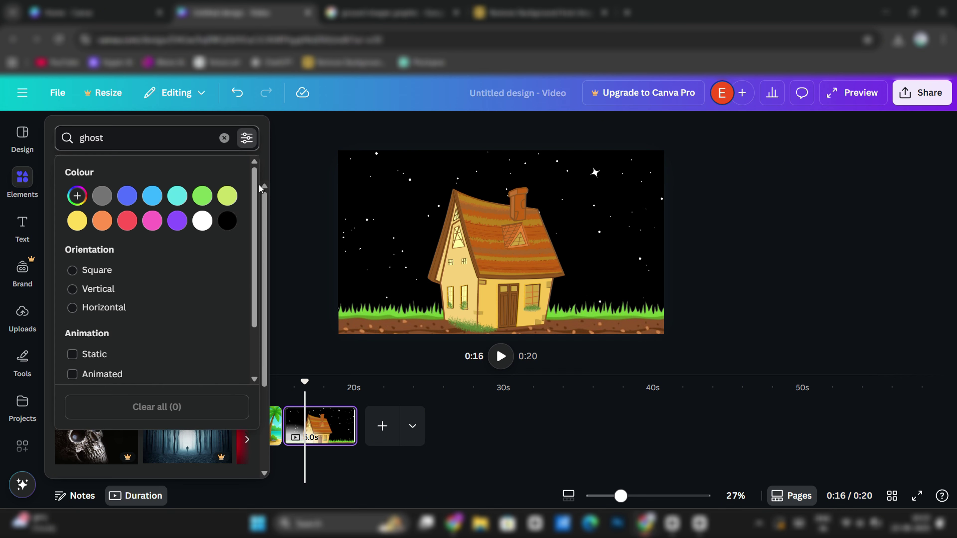
- Narrow the filtered ghost results to graphics and add the white ghost with pink cheeks to the house scene
{"action": "left_click", "coordinate": [288, 258]}
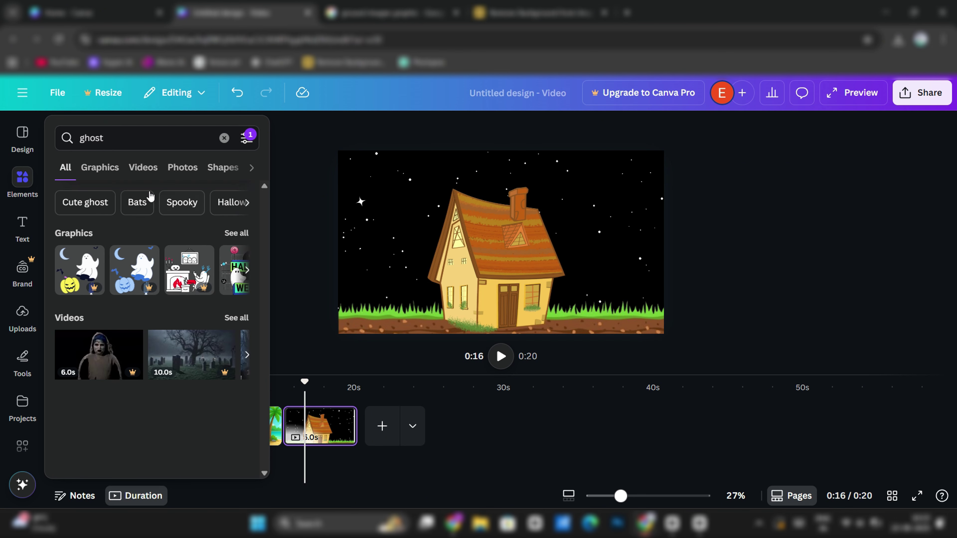
{"action": "left_click", "coordinate": [100, 167]}
{"action": "scroll", "coordinate": [140, 333], "scroll_direction": "down", "scroll_amount": 2}
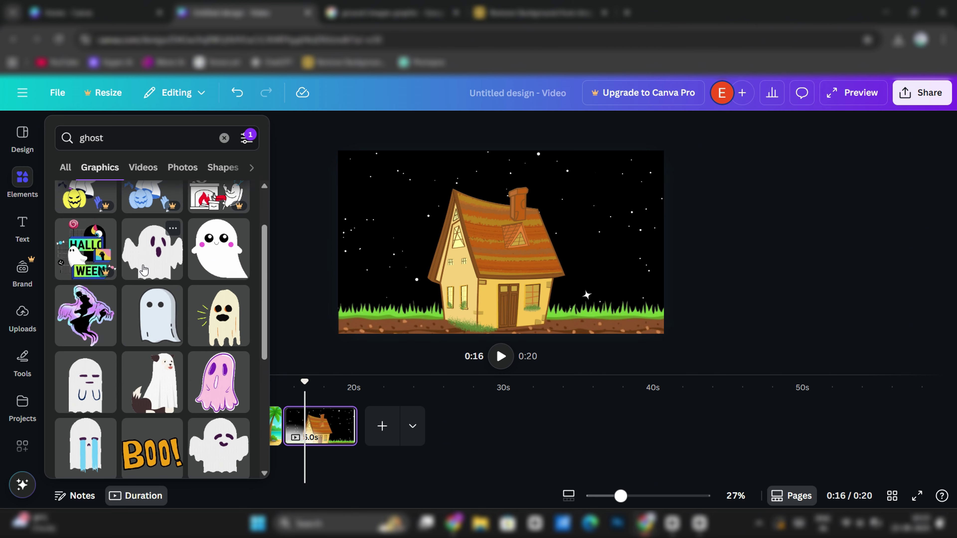
{"action": "left_click", "coordinate": [216, 261]}
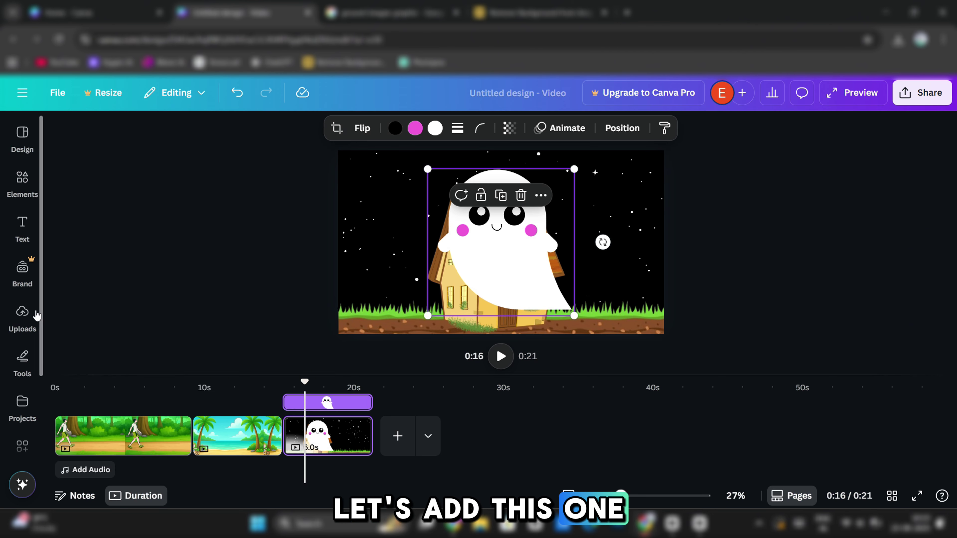
- Add the dog in a ghost sheet and the ghost with the purple hat from the ghost graphics
{"action": "left_click", "coordinate": [22, 226]}
{"action": "left_click", "coordinate": [22, 182]}
{"action": "scroll", "coordinate": [158, 287], "scroll_direction": "down", "scroll_amount": 4}
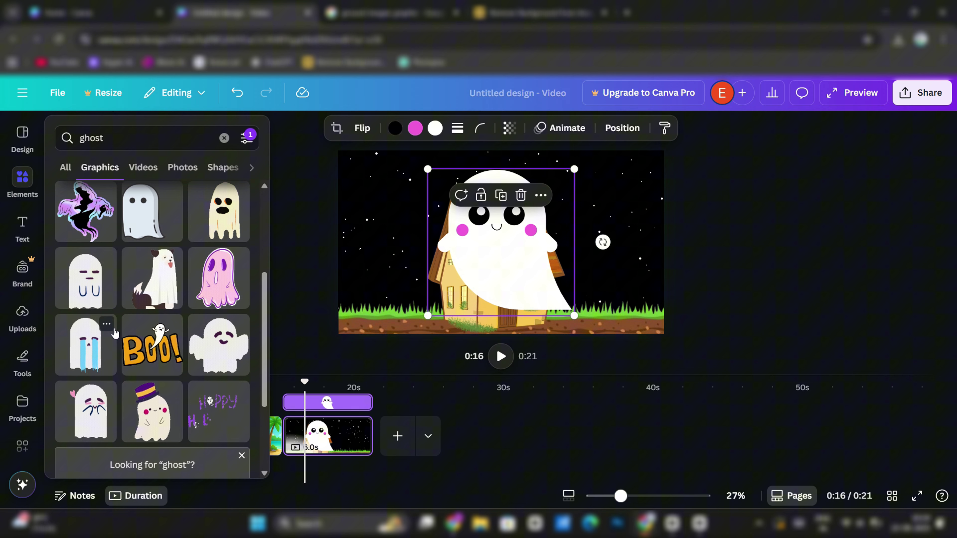
{"action": "left_click", "coordinate": [157, 287]}
{"action": "scroll", "coordinate": [152, 313], "scroll_direction": "down", "scroll_amount": 2}
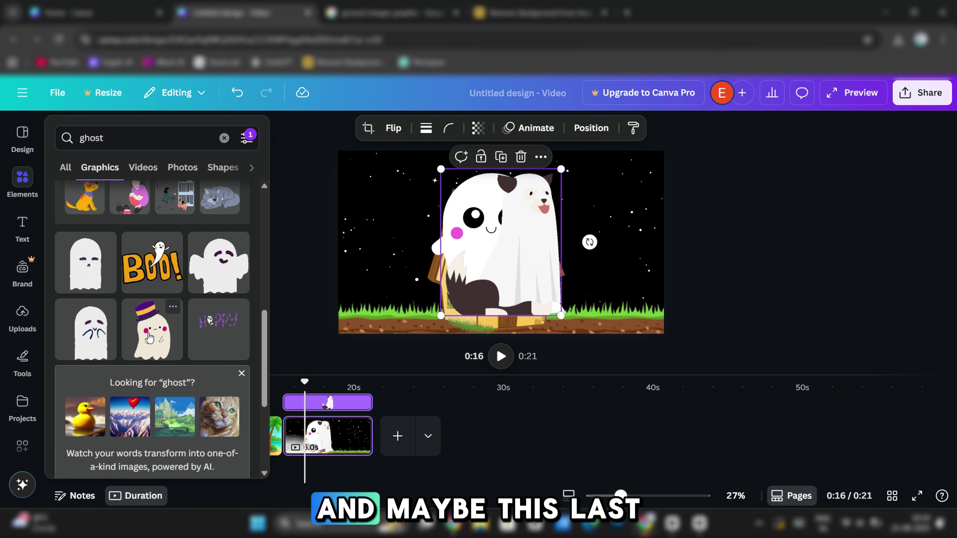
{"action": "left_click", "coordinate": [150, 337]}
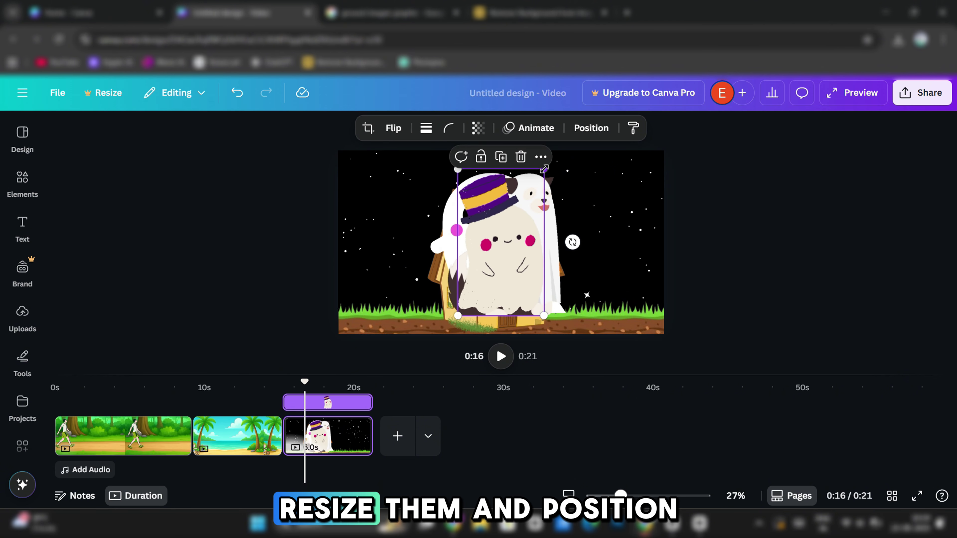
- Shrink the three ghosts, placing the hat ghost left of the house, the dog at its lower-left corner and the white ghost on the right
{"action": "left_click_drag", "start_coordinate": [544, 170], "coordinate": [385, 244]}
{"action": "left_click", "coordinate": [508, 236]}
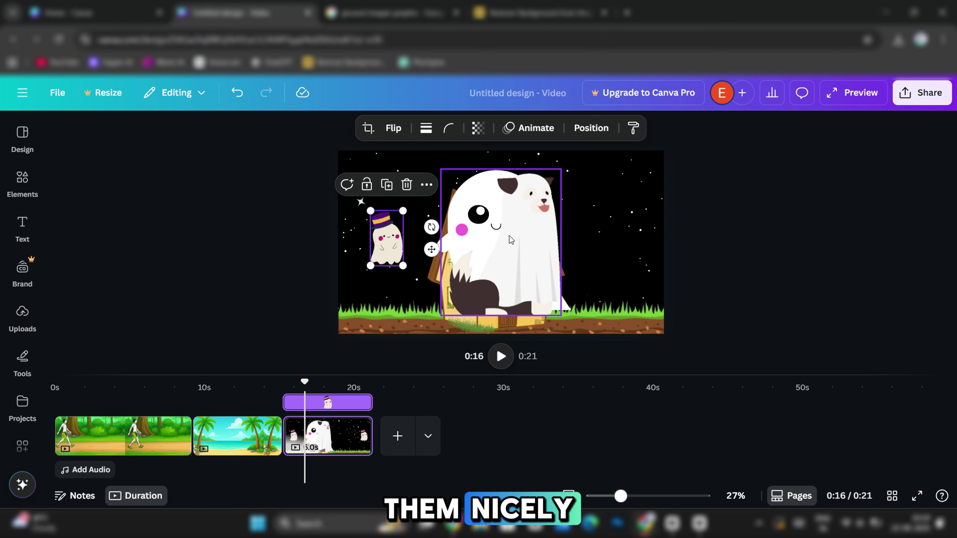
{"action": "left_click_drag", "start_coordinate": [563, 170], "coordinate": [430, 305]}
{"action": "left_click", "coordinate": [486, 256]}
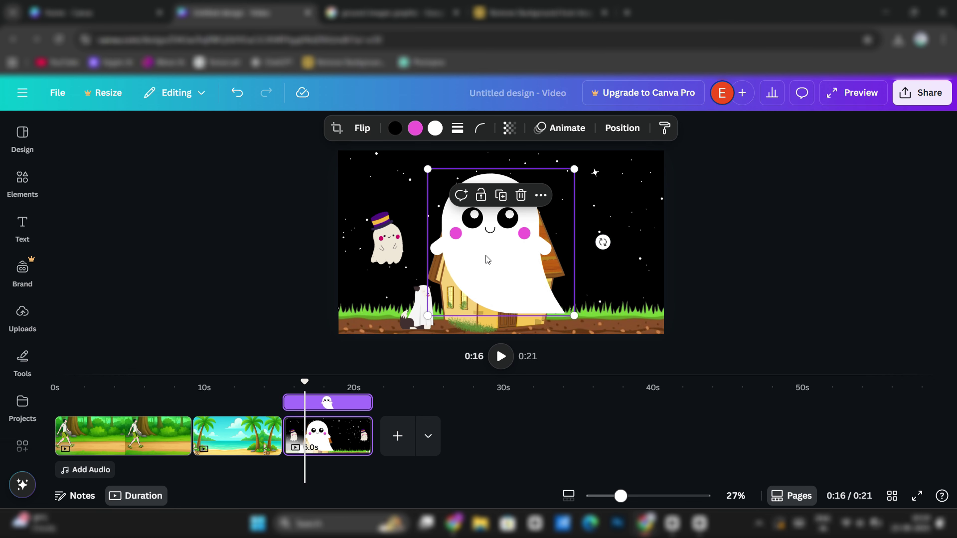
{"action": "left_click_drag", "start_coordinate": [571, 171], "coordinate": [498, 241]}
{"action": "left_click_drag", "start_coordinate": [482, 293], "coordinate": [566, 234]}
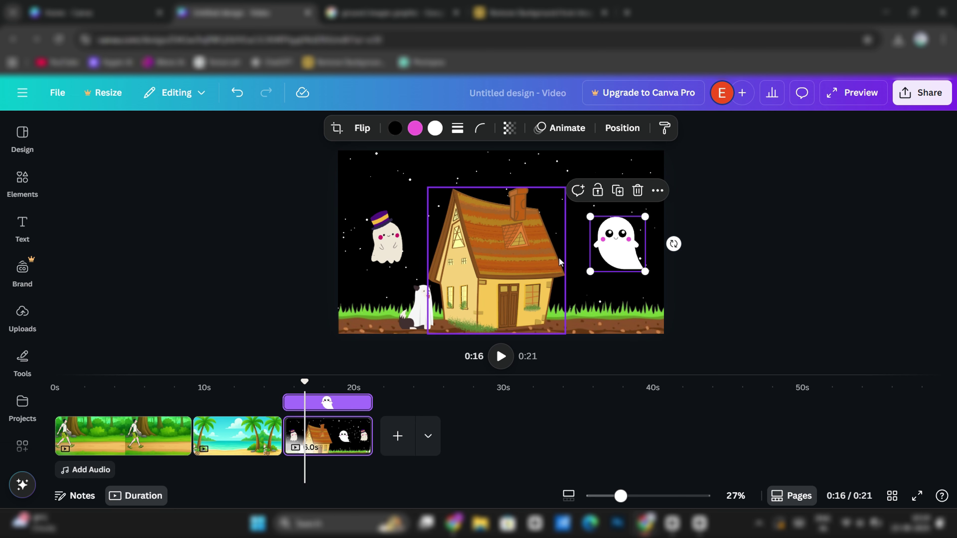
- Create a custom animation for the hat ghost, flying it along a wavy path across the house roof and back
{"action": "left_click", "coordinate": [390, 244]}
{"action": "left_click", "coordinate": [531, 128]}
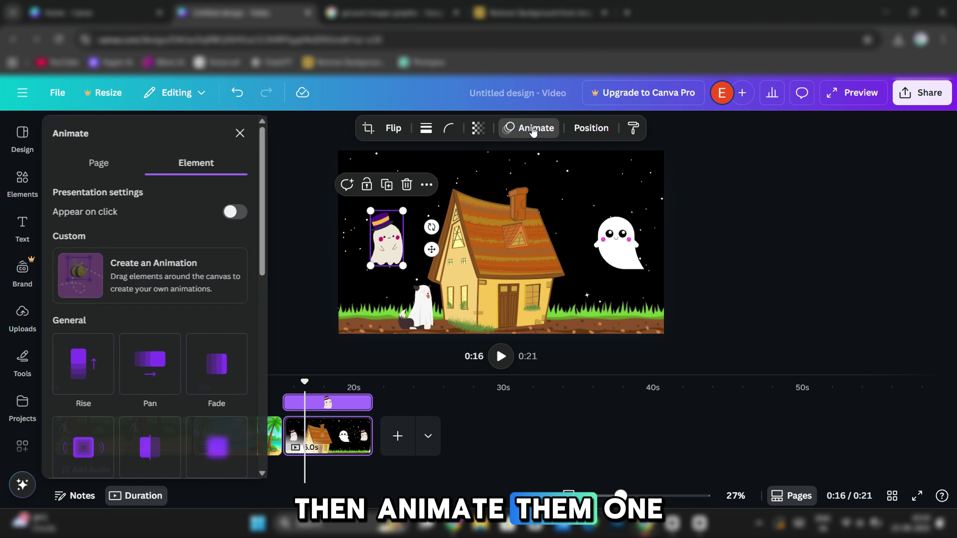
{"action": "left_click", "coordinate": [158, 277]}
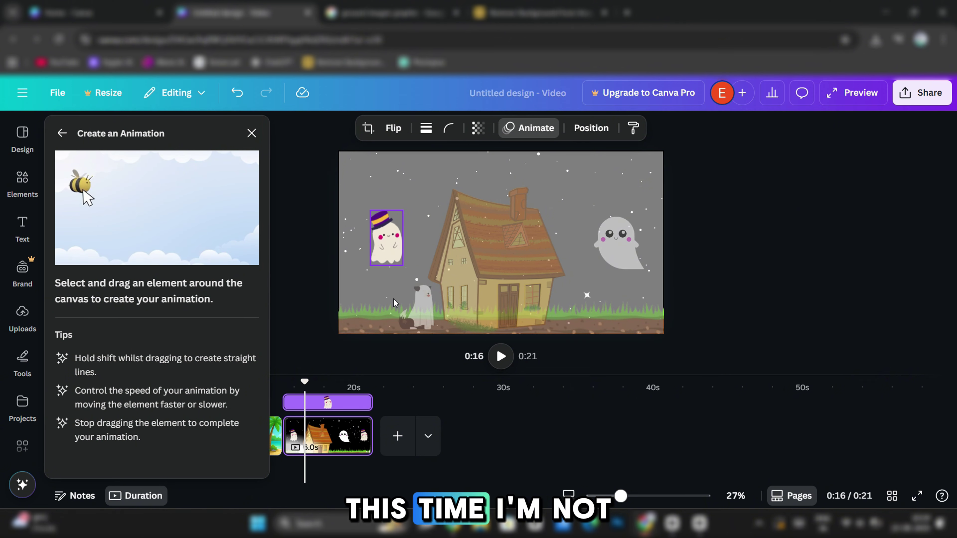
{"action": "mouse_move", "coordinate": [387, 238]}
{"action": "left_mouse_down"}
{"action": "mouse_move", "coordinate": [398, 214]}
{"action": "mouse_move", "coordinate": [430, 205]}
{"action": "mouse_move", "coordinate": [441, 225]}
{"action": "mouse_move", "coordinate": [468, 222]}
{"action": "mouse_move", "coordinate": [495, 198]}
{"action": "left_mouse_up"}
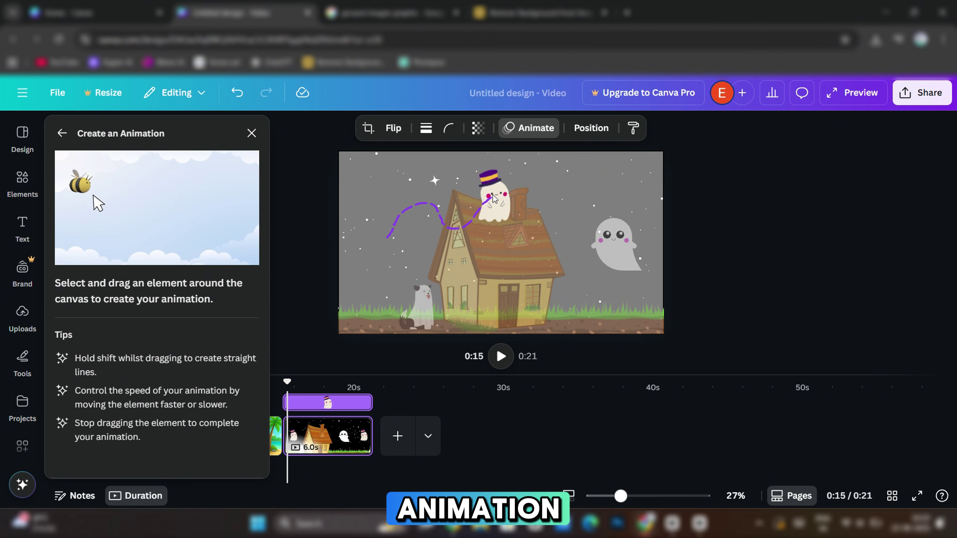
{"action": "left_click_drag", "start_coordinate": [553, 186], "coordinate": [579, 217]}
{"action": "left_click_drag", "start_coordinate": [478, 250], "coordinate": [391, 218]}
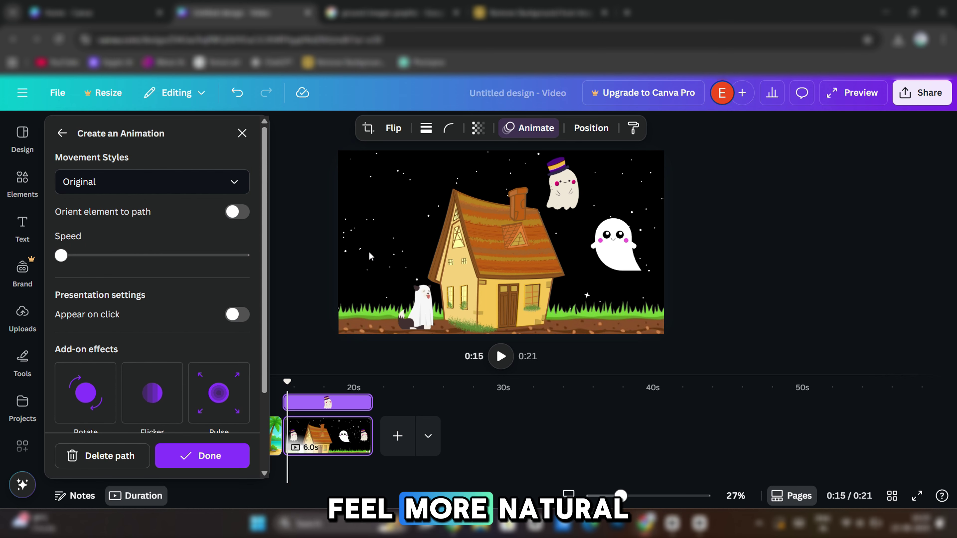
- Animate the white ghost along a freehand path across the house and move its layer behind the house
{"action": "left_click_drag", "start_coordinate": [617, 242], "coordinate": [561, 218]}
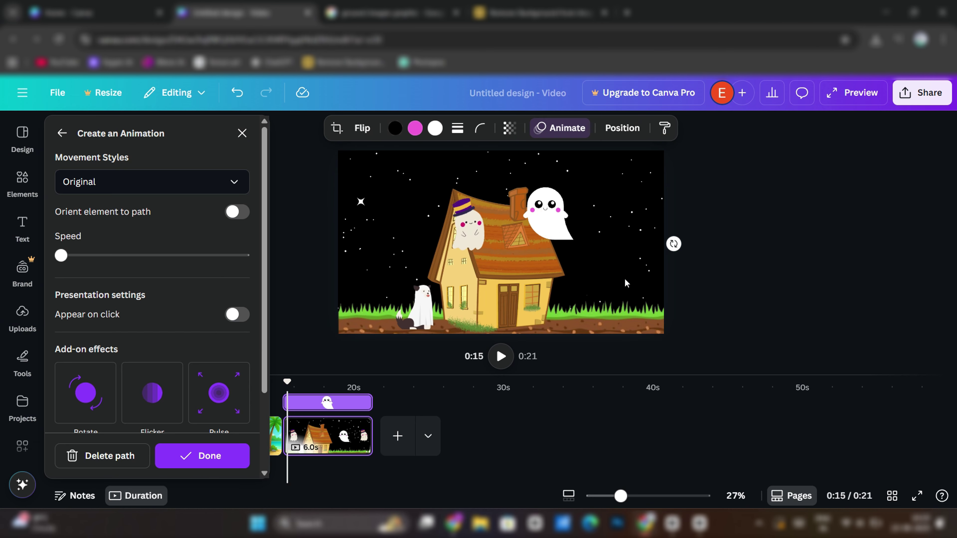
{"action": "left_click", "coordinate": [621, 256]}
{"action": "left_click", "coordinate": [622, 128]}
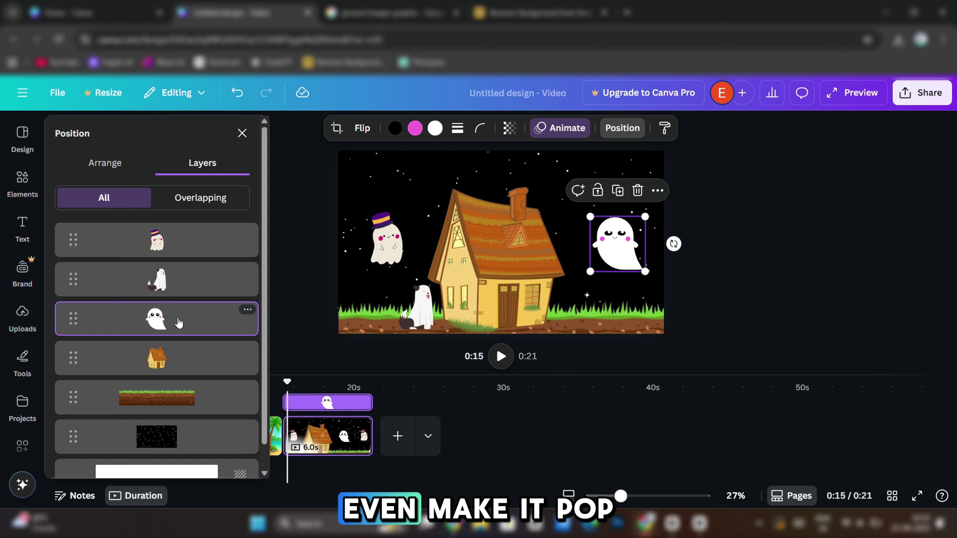
{"action": "left_click_drag", "start_coordinate": [179, 319], "coordinate": [172, 364]}
{"action": "left_click", "coordinate": [300, 244]}
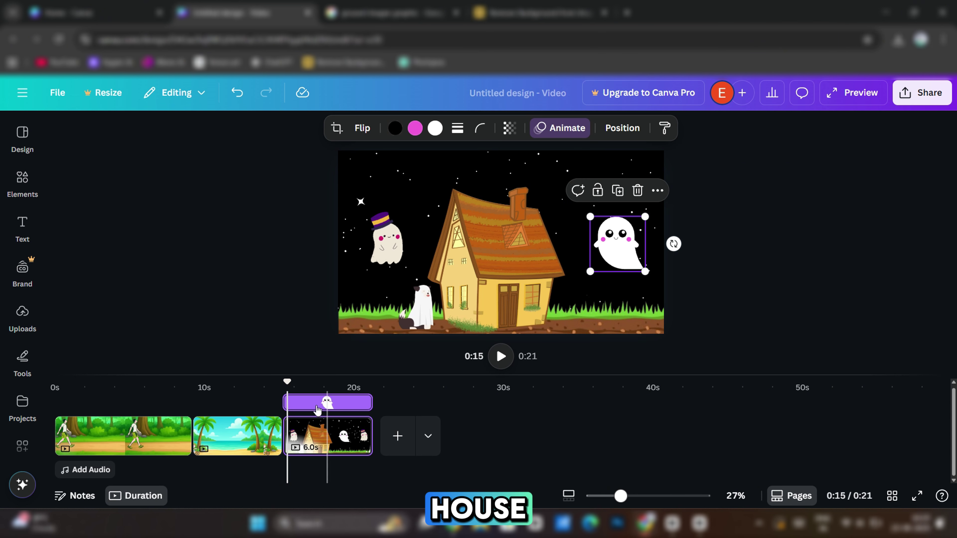
{"action": "left_click", "coordinate": [501, 356]}
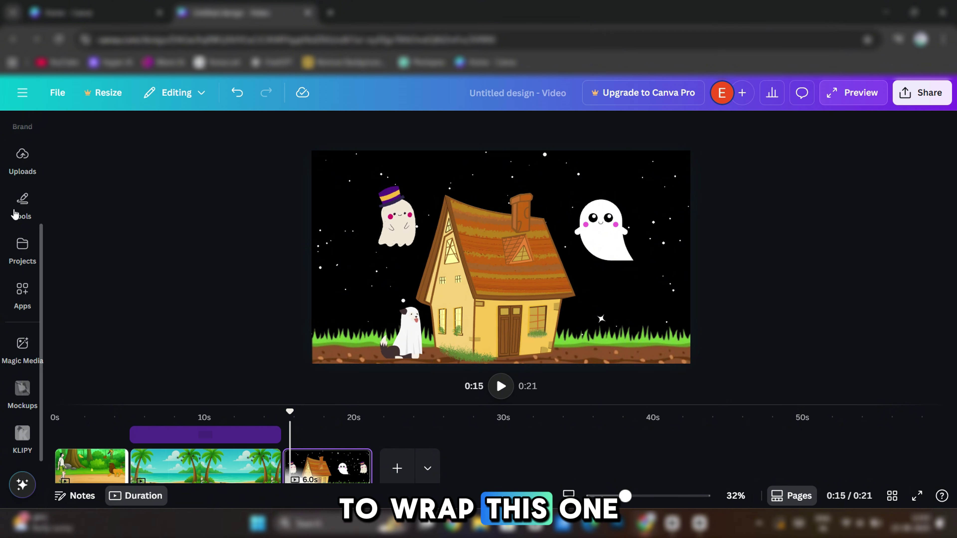
- Search the elements for "Happy halloween" and limit the results to animated graphics
{"action": "scroll", "coordinate": [15, 213], "scroll_direction": "up", "scroll_amount": 3}
{"action": "left_click", "coordinate": [16, 226]}
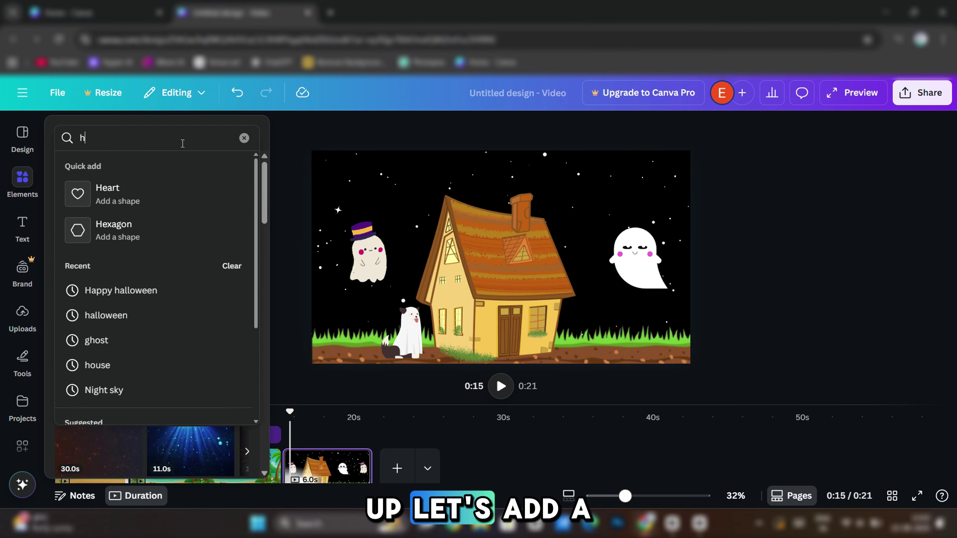
{"action": "type", "text": "appy"}
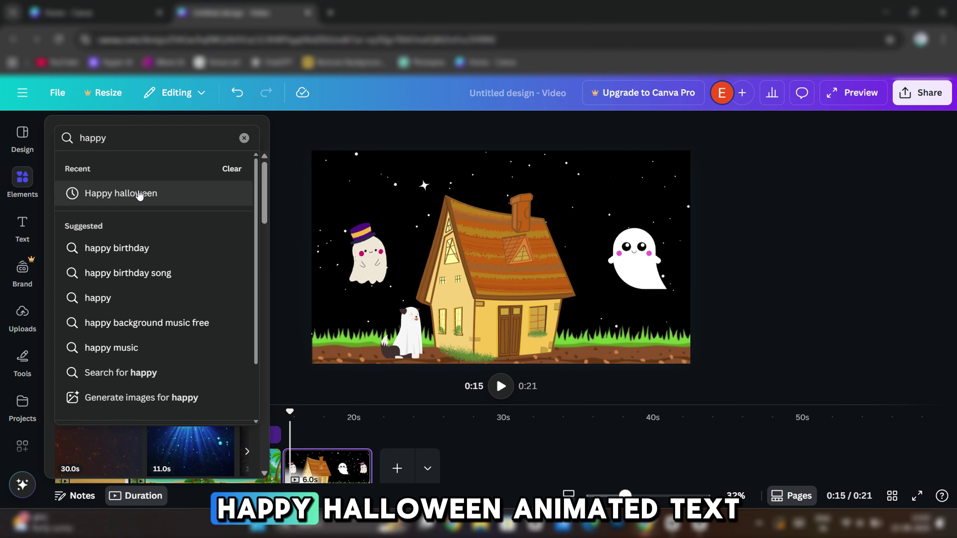
{"action": "left_click", "coordinate": [139, 195]}
{"action": "left_click", "coordinate": [105, 169]}
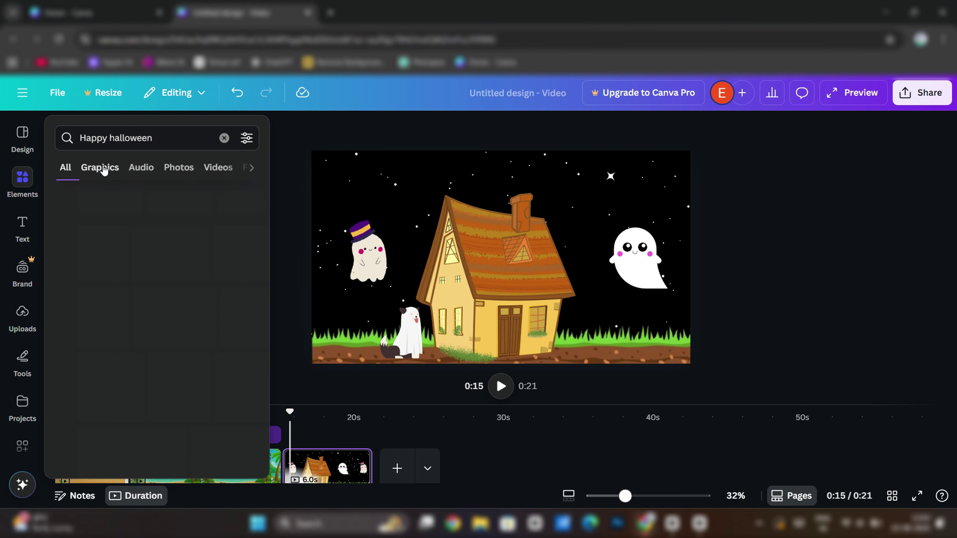
{"action": "left_click", "coordinate": [247, 138]}
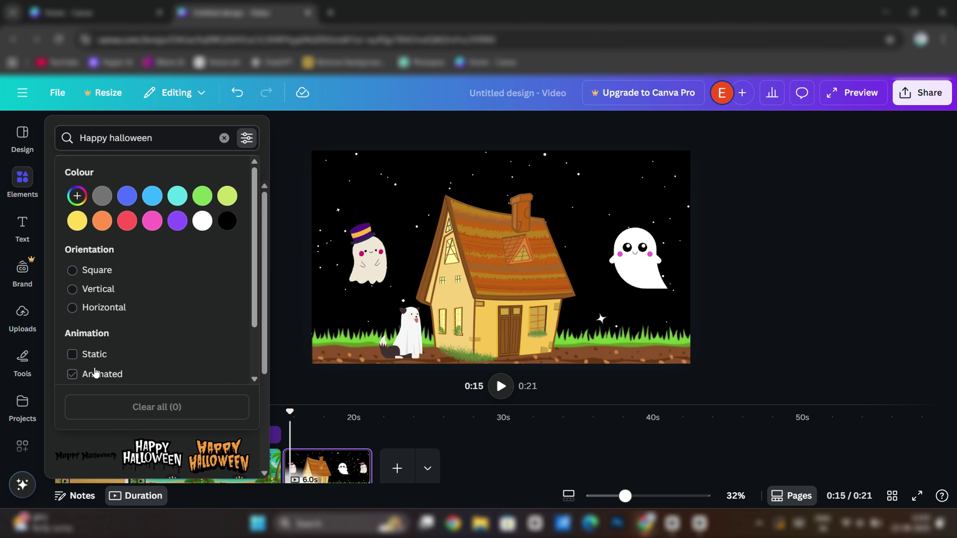
{"action": "left_click", "coordinate": [92, 374]}
{"action": "left_click", "coordinate": [299, 248]}
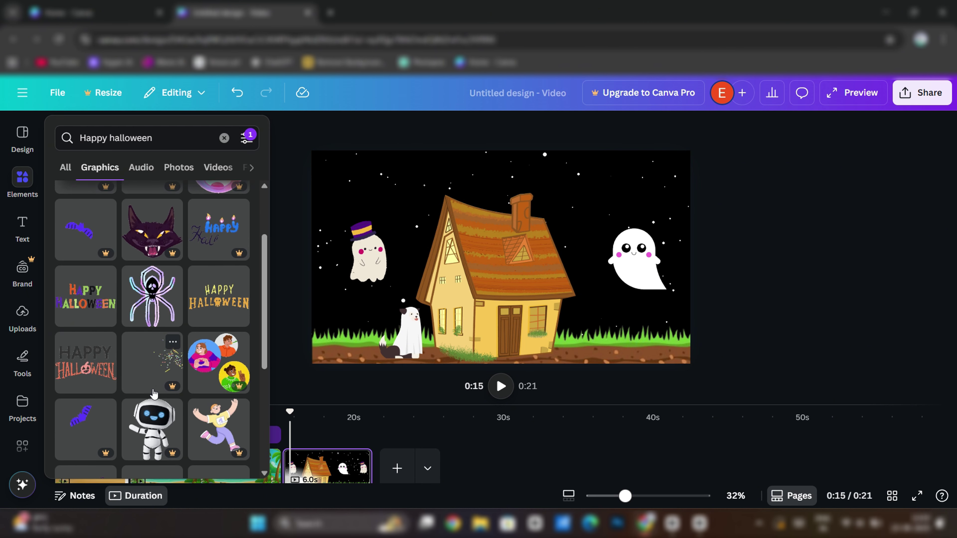
- Add the yellow-and-orange Happy Halloween lettering and enlarge it to nearly fill the width of the house scene
{"action": "left_click", "coordinate": [219, 296]}
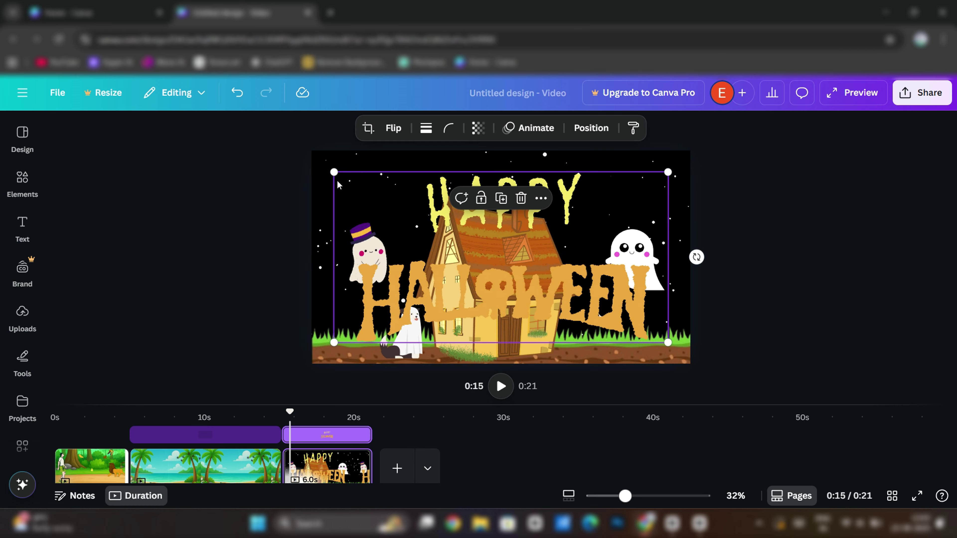
{"action": "left_click_drag", "start_coordinate": [333, 172], "coordinate": [317, 163]}
{"action": "left_click_drag", "start_coordinate": [668, 164], "coordinate": [677, 162]}
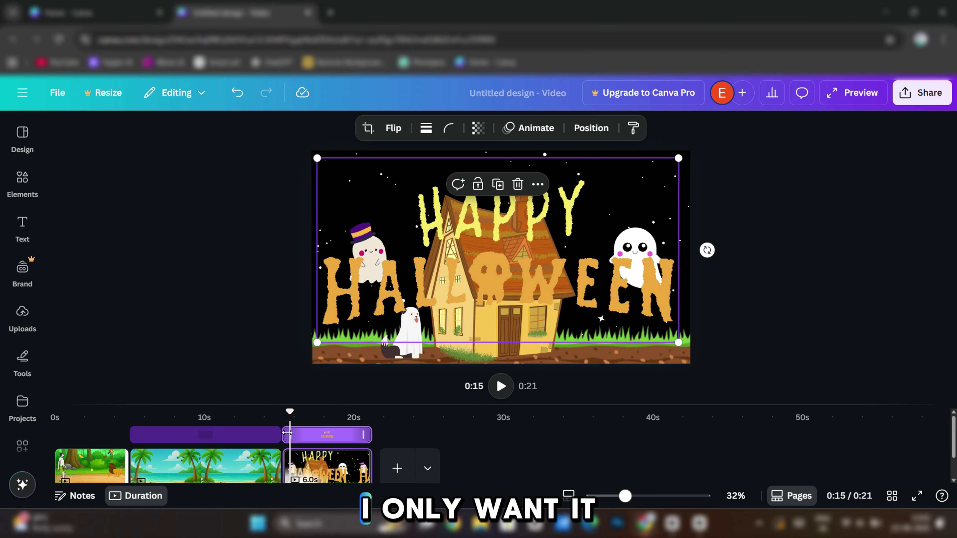
- Trim the start of the Happy Halloween lettering so it shows only at the end of the house scene, and preview the scene
{"action": "left_click_drag", "start_coordinate": [287, 433], "coordinate": [359, 415]}
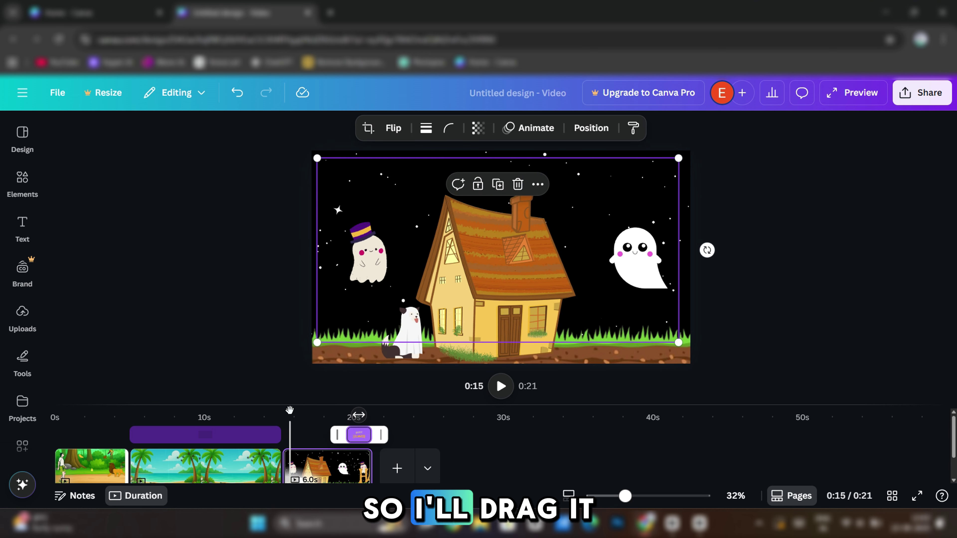
{"action": "left_click_drag", "start_coordinate": [289, 410], "coordinate": [282, 410]}
{"action": "key", "text": "space"}
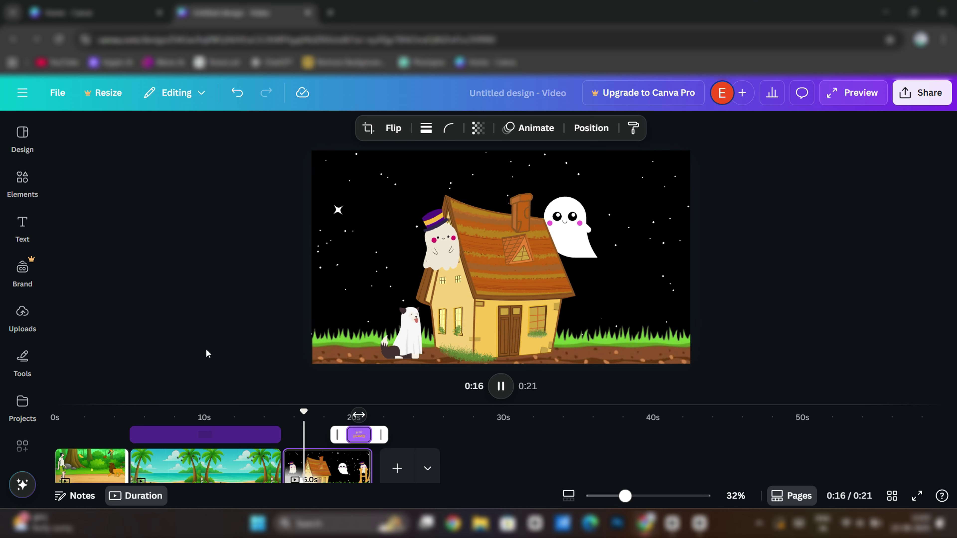
{"action": "left_click", "coordinate": [193, 342]}
{"action": "left_click_drag", "start_coordinate": [309, 411], "coordinate": [285, 411]}
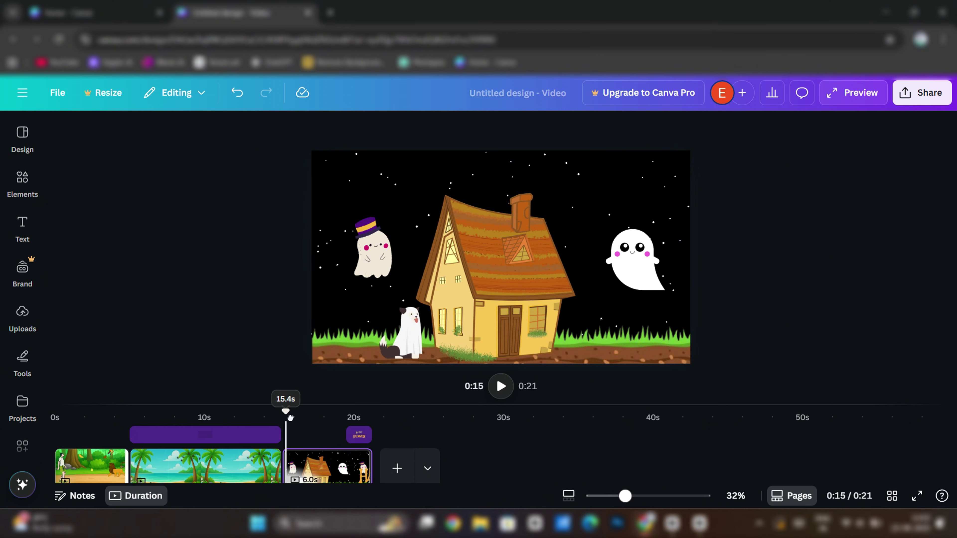
{"action": "left_click", "coordinate": [499, 386]}
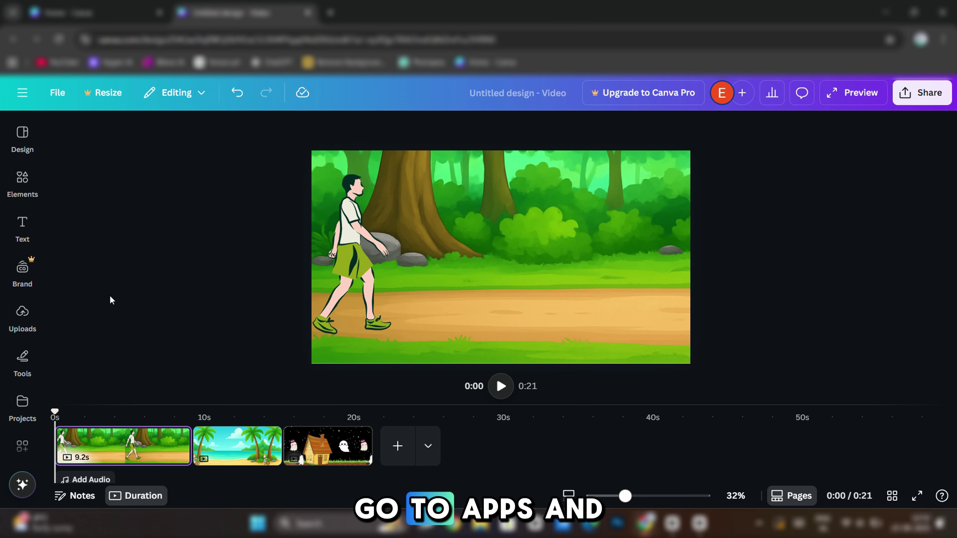
- Find the KLIPY app, open it and switch to its stickers
{"action": "left_click", "coordinate": [22, 409]}
{"action": "left_click", "coordinate": [23, 400]}
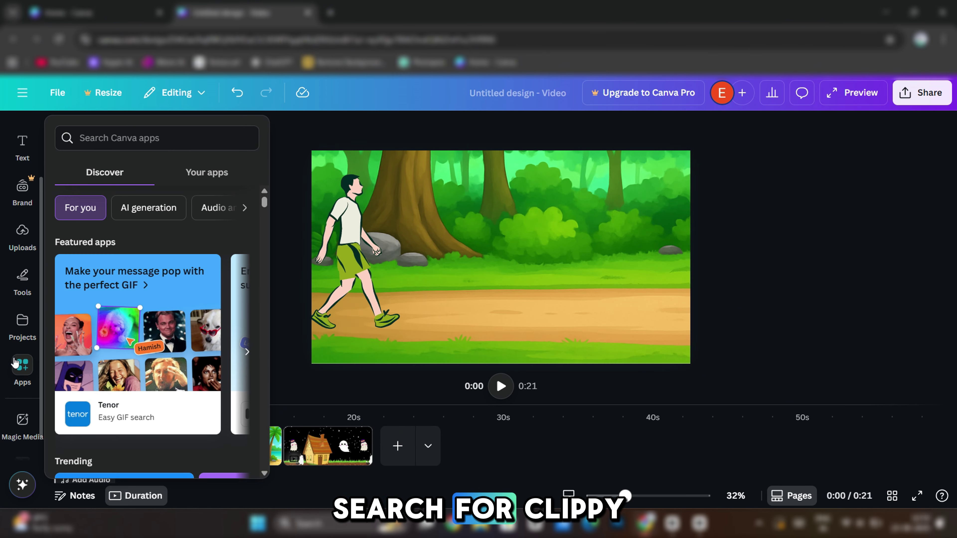
{"action": "type", "text": "kl"}
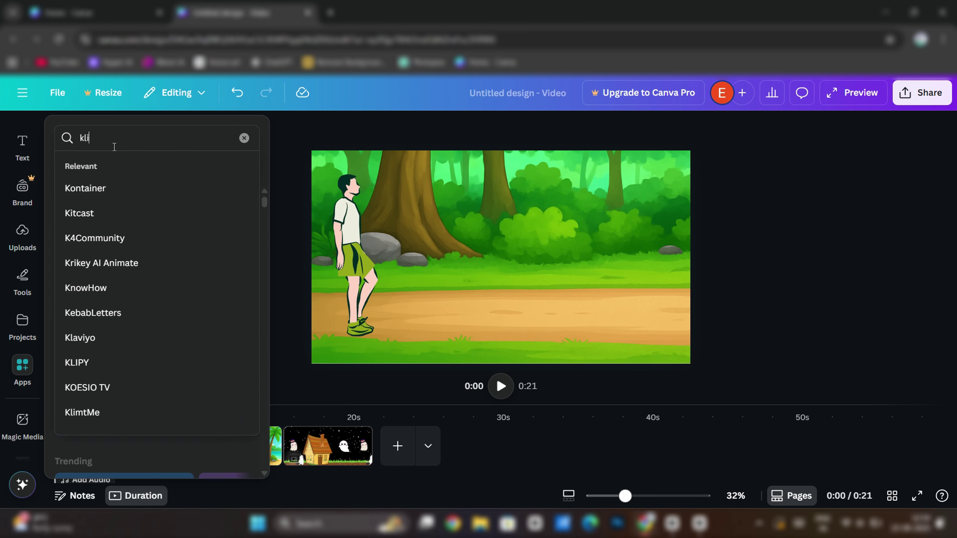
{"action": "type", "text": "i"}
{"action": "left_click", "coordinate": [87, 192]}
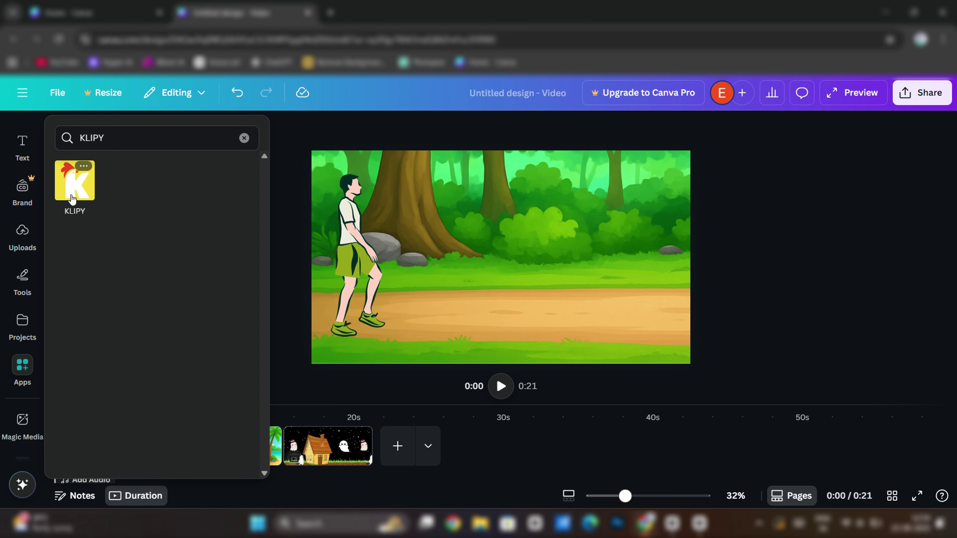
{"action": "left_click", "coordinate": [77, 183]}
{"action": "left_click", "coordinate": [159, 420]}
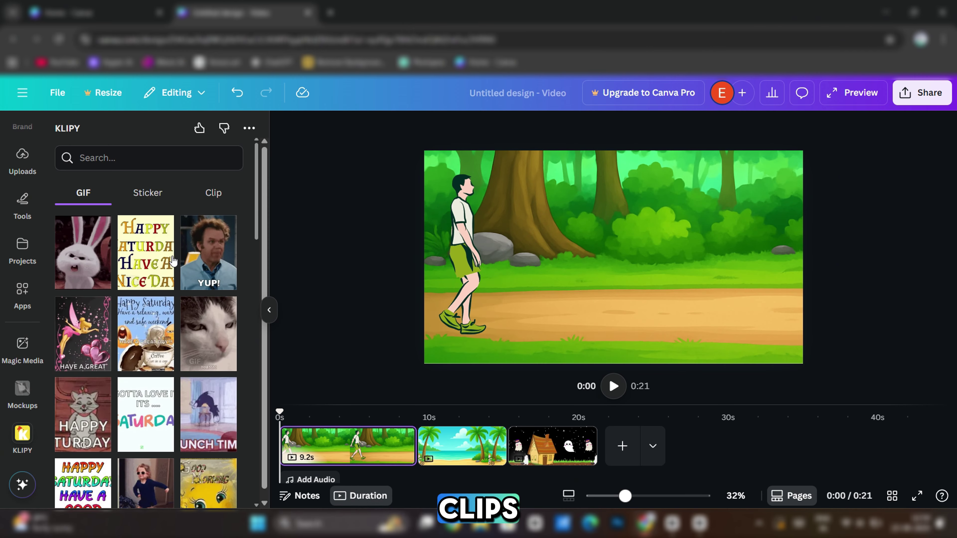
{"action": "left_click", "coordinate": [147, 191]}
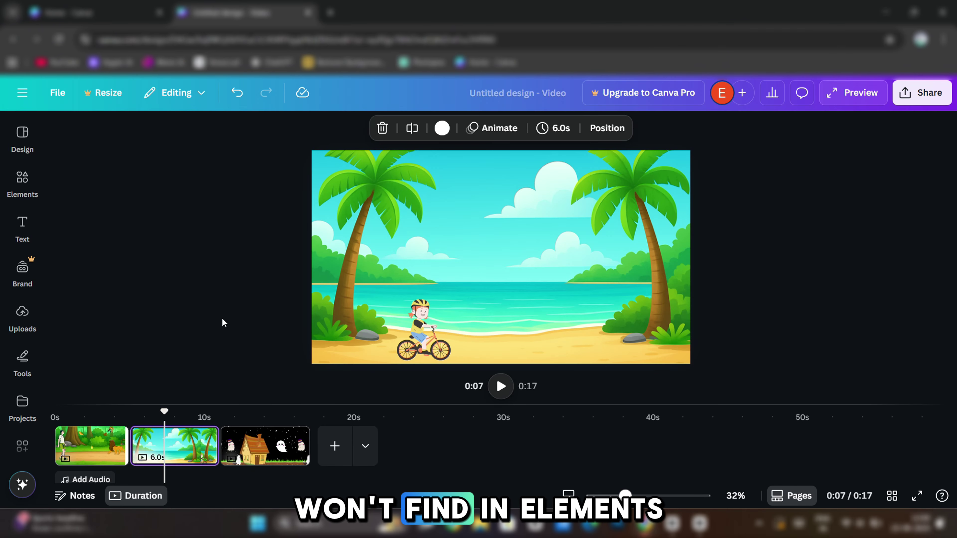
- Search the elements for "walking turtle" and limit the results to animated graphics
{"action": "scroll", "coordinate": [24, 398], "scroll_direction": "down", "scroll_amount": 3}
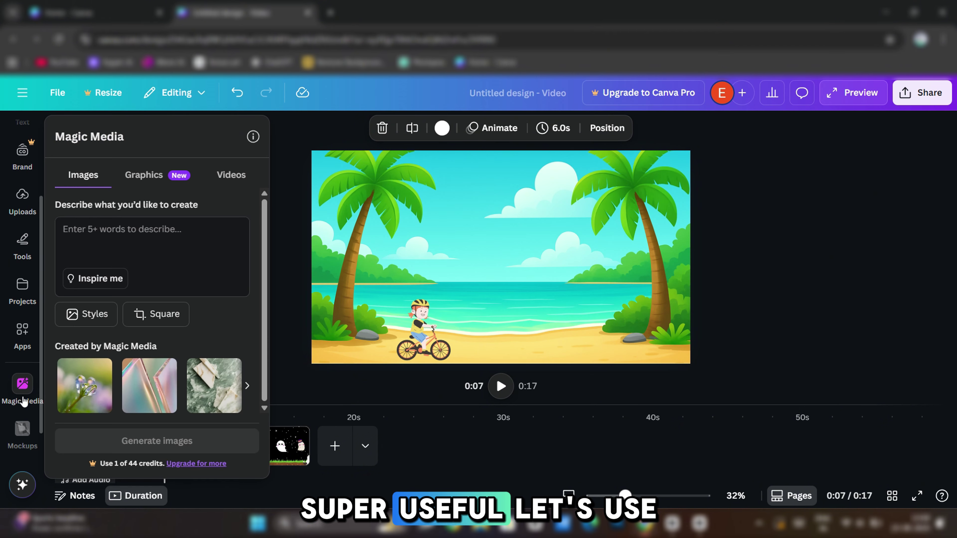
{"action": "scroll", "coordinate": [21, 437], "scroll_direction": "down", "scroll_amount": 1}
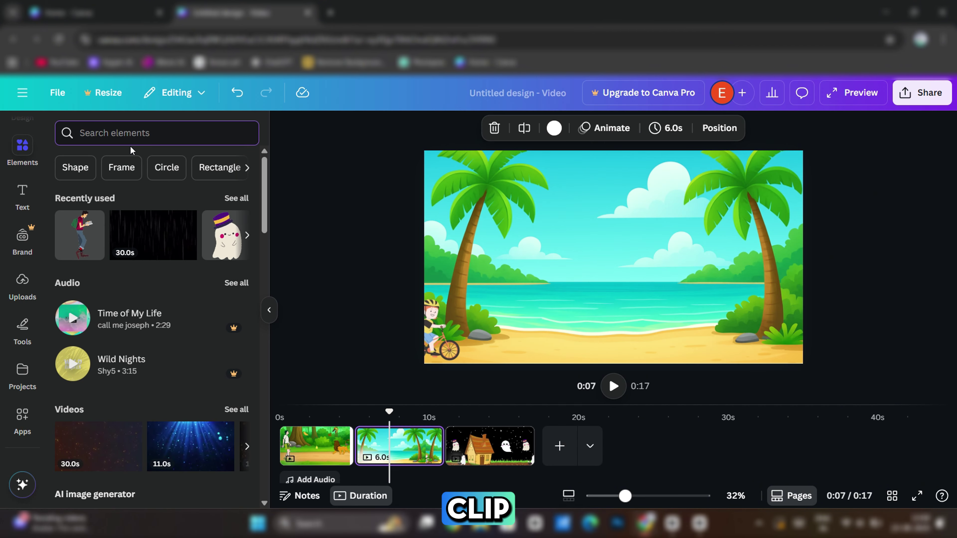
{"action": "left_click", "coordinate": [130, 145]}
{"action": "type", "text": "tu"}
{"action": "left_click", "coordinate": [126, 189]}
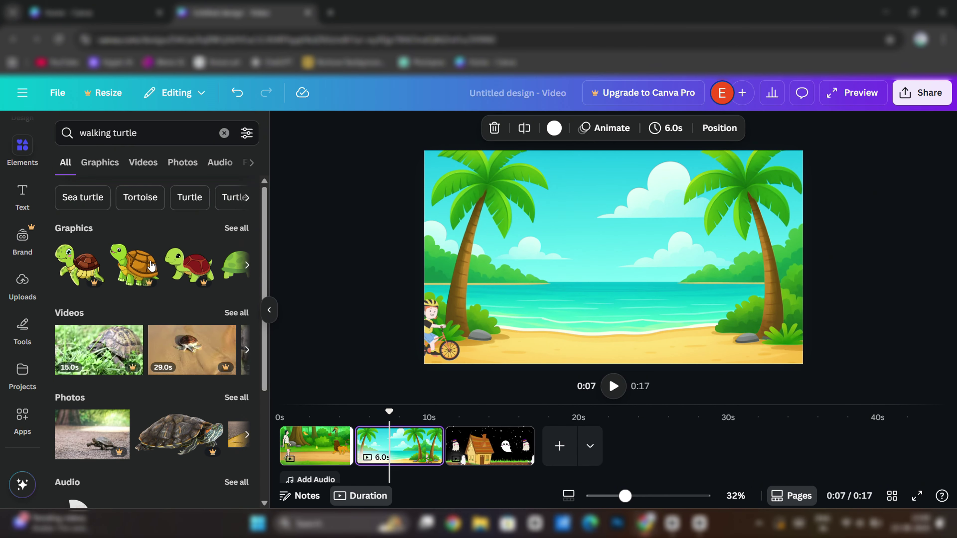
{"action": "left_click", "coordinate": [100, 165]}
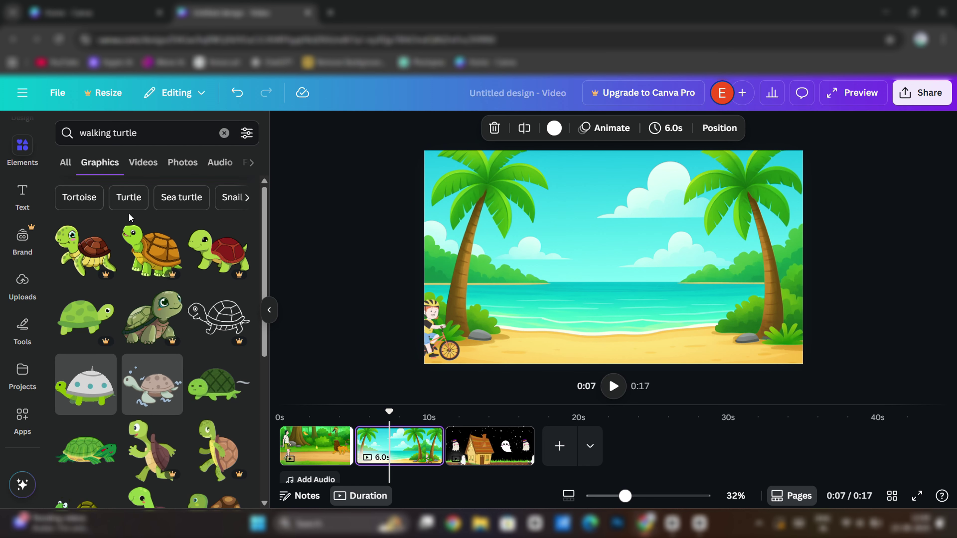
{"action": "scroll", "coordinate": [134, 337], "scroll_direction": "down", "scroll_amount": 10}
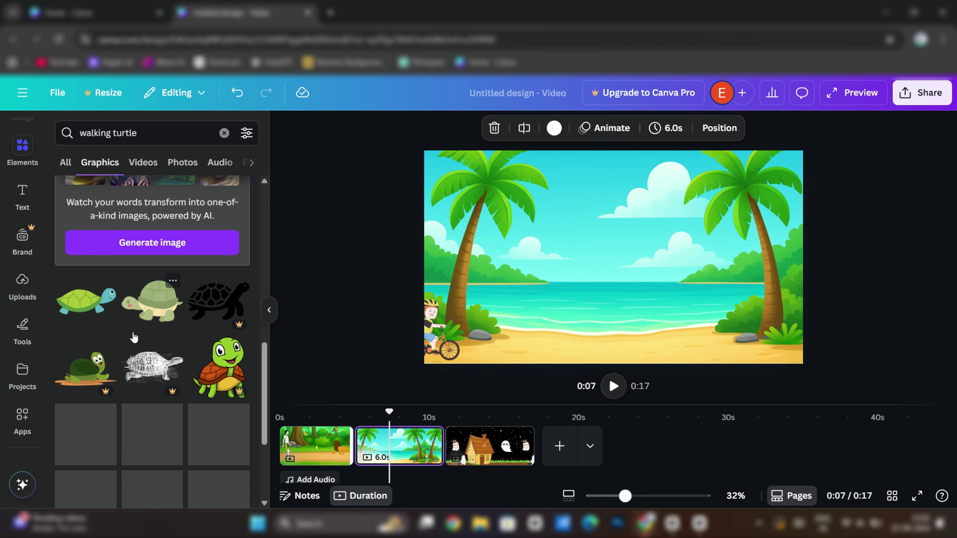
{"action": "scroll", "coordinate": [134, 337], "scroll_direction": "up", "scroll_amount": 10}
{"action": "left_click", "coordinate": [246, 133]}
{"action": "left_click", "coordinate": [72, 369]}
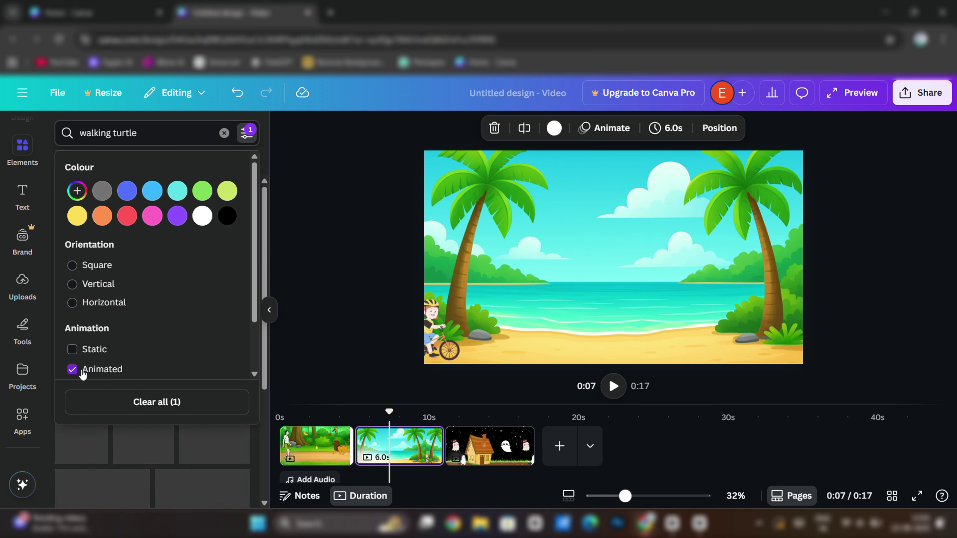
{"action": "left_click", "coordinate": [301, 266]}
- Place the orange-shelled turtle at small size on the sand of the beach scene and layer it behind the bicycle rider
{"action": "left_click", "coordinate": [215, 393]}
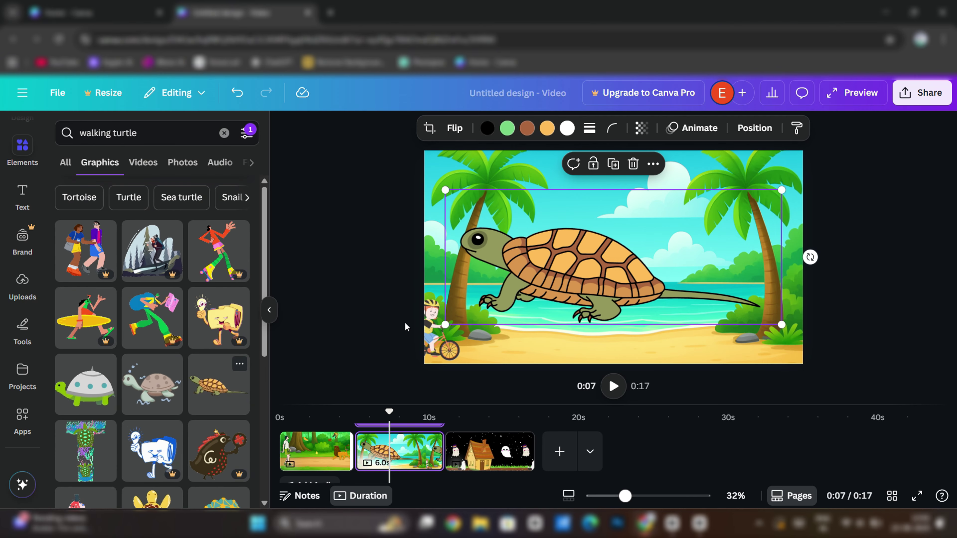
{"action": "left_click_drag", "start_coordinate": [781, 190], "coordinate": [560, 333]}
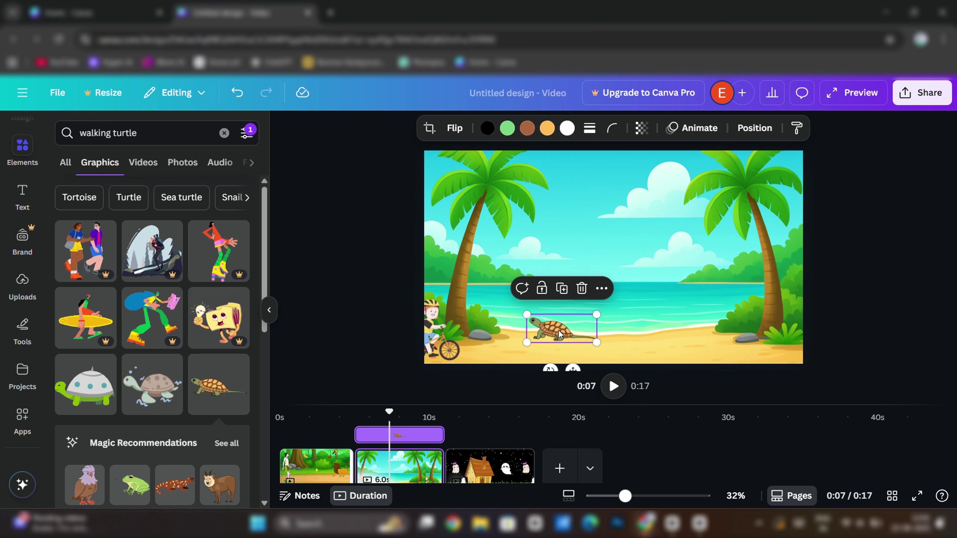
{"action": "left_click", "coordinate": [755, 128]}
{"action": "left_click_drag", "start_coordinate": [203, 250], "coordinate": [192, 298]}
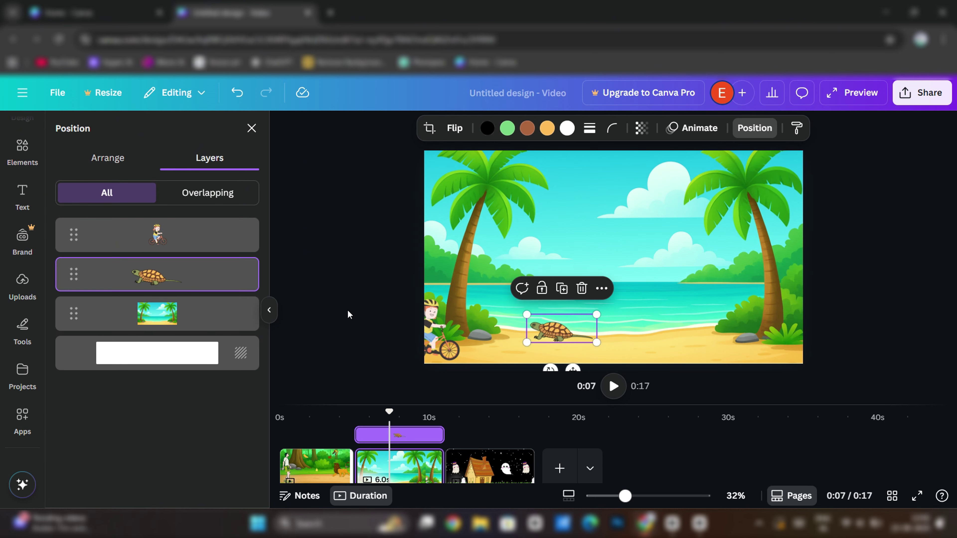
- Search the elements for "raining" and browse the video results for rain on a black background
{"action": "left_click", "coordinate": [223, 133]}
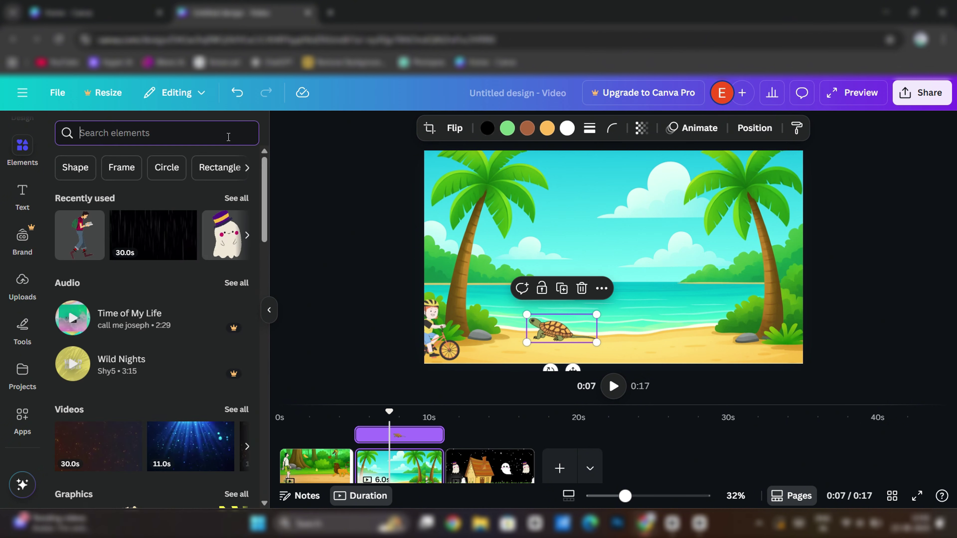
{"action": "type", "text": "rain"}
{"action": "left_click", "coordinate": [225, 200]}
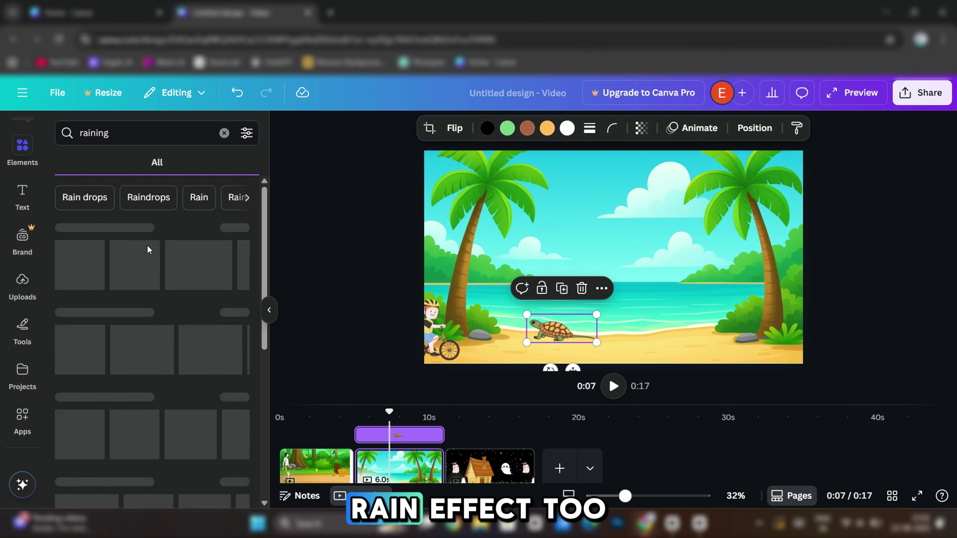
{"action": "left_click", "coordinate": [143, 162]}
{"action": "scroll", "coordinate": [163, 282], "scroll_direction": "down", "scroll_amount": 3}
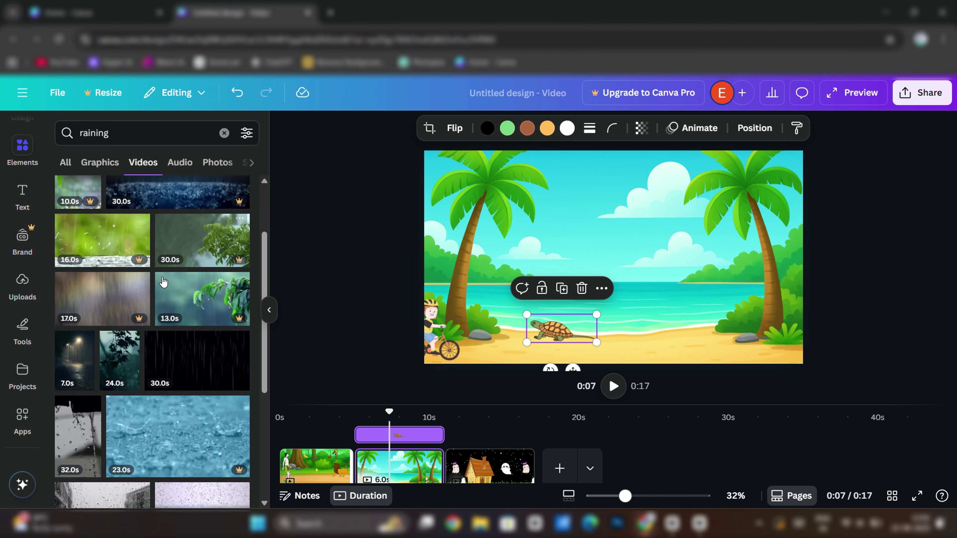
- Add the 30-second black rain video to the beach scene and enlarge it to cover the whole frame
{"action": "left_click", "coordinate": [198, 331]}
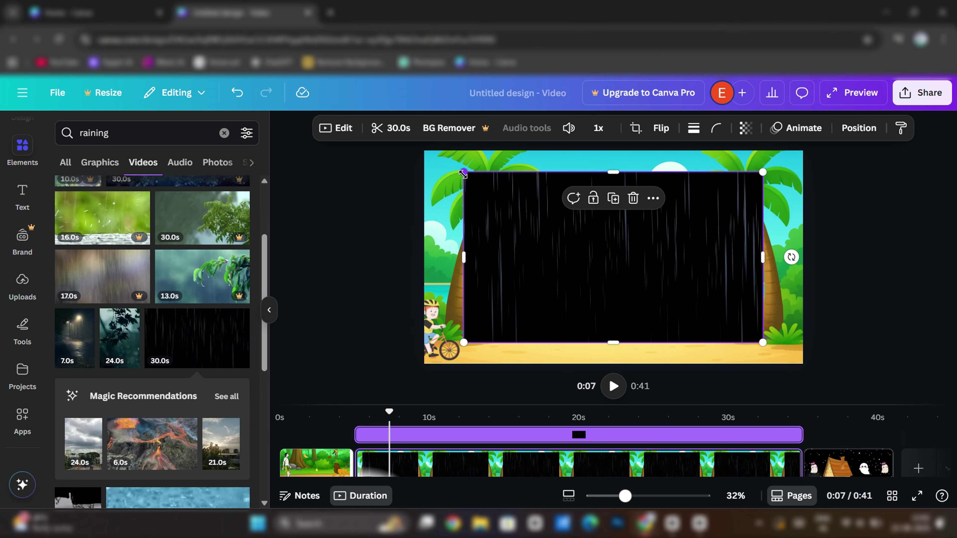
{"action": "left_click_drag", "start_coordinate": [463, 174], "coordinate": [424, 150]}
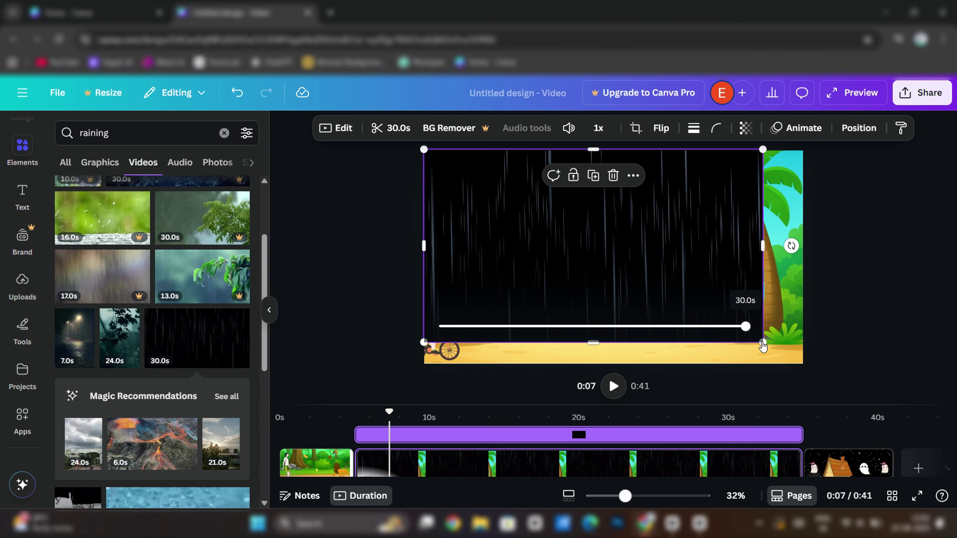
{"action": "left_click_drag", "start_coordinate": [764, 342], "coordinate": [804, 363]}
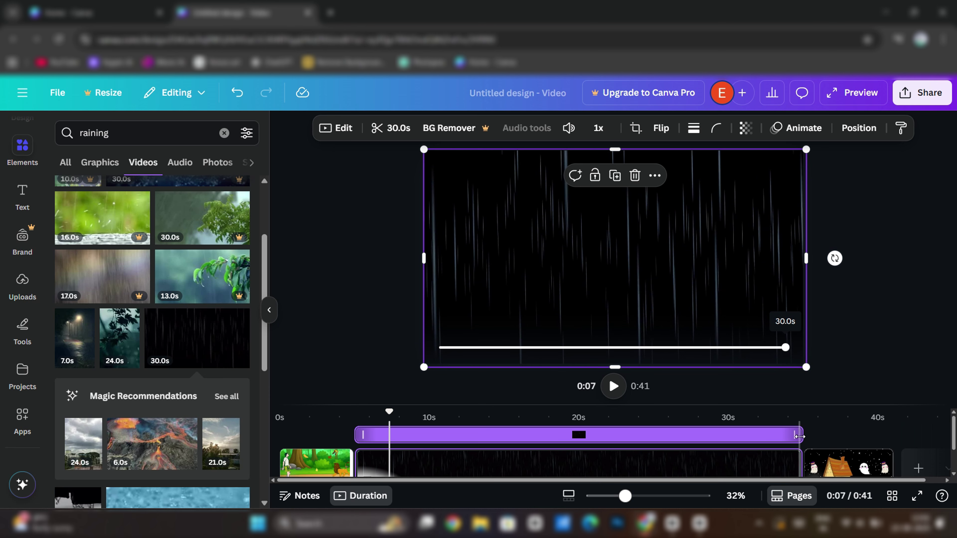
- Trim the end of the rain video and the beach scene to 10.1 seconds
{"action": "left_click_drag", "start_coordinate": [801, 436], "coordinate": [507, 433]}
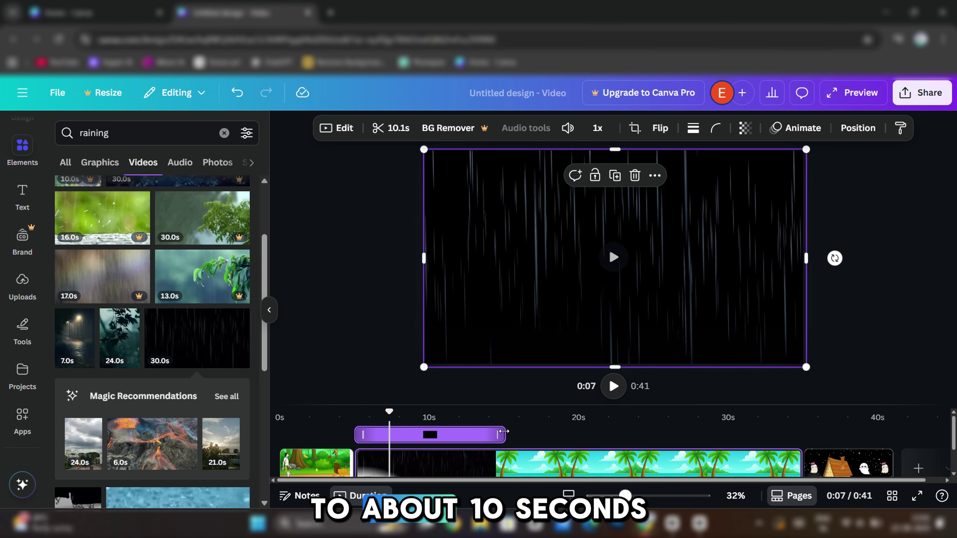
{"action": "left_click_drag", "start_coordinate": [800, 434], "coordinate": [443, 410]}
{"action": "left_click", "coordinate": [585, 246]}
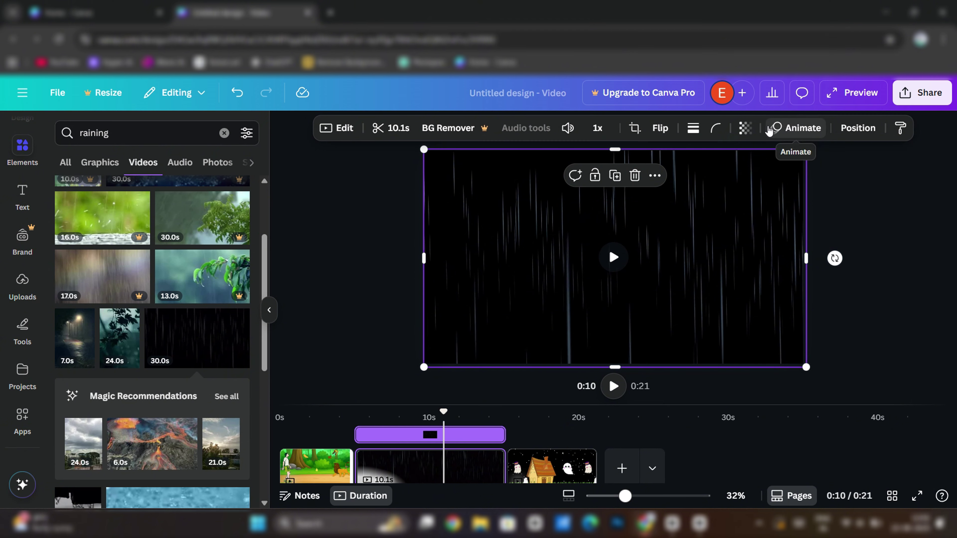
- Set the rain video's transparency to 12 and preview the rain over the beach scene
{"action": "left_click", "coordinate": [745, 128]}
{"action": "left_click_drag", "start_coordinate": [774, 179], "coordinate": [693, 183]}
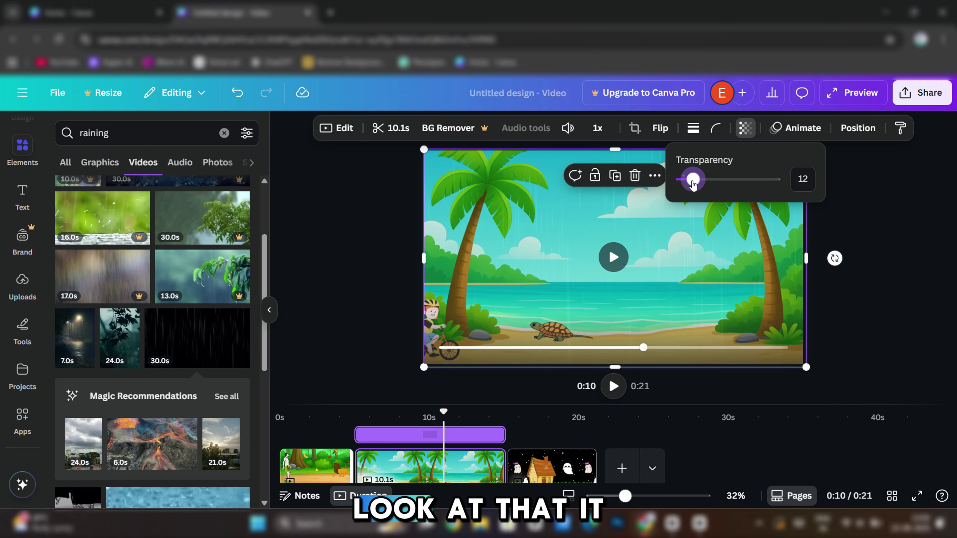
{"action": "left_click_drag", "start_coordinate": [443, 411], "coordinate": [369, 422]}
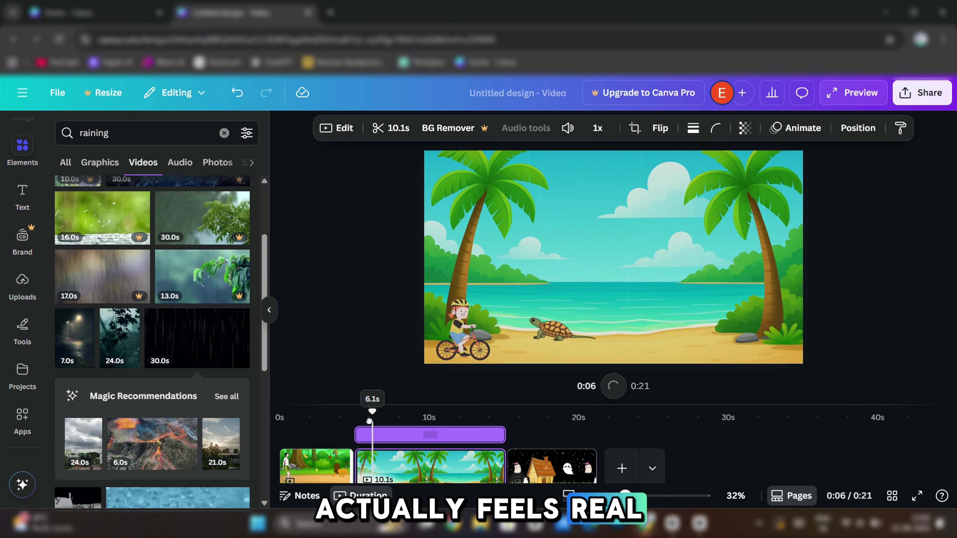
{"action": "key", "text": "space"}
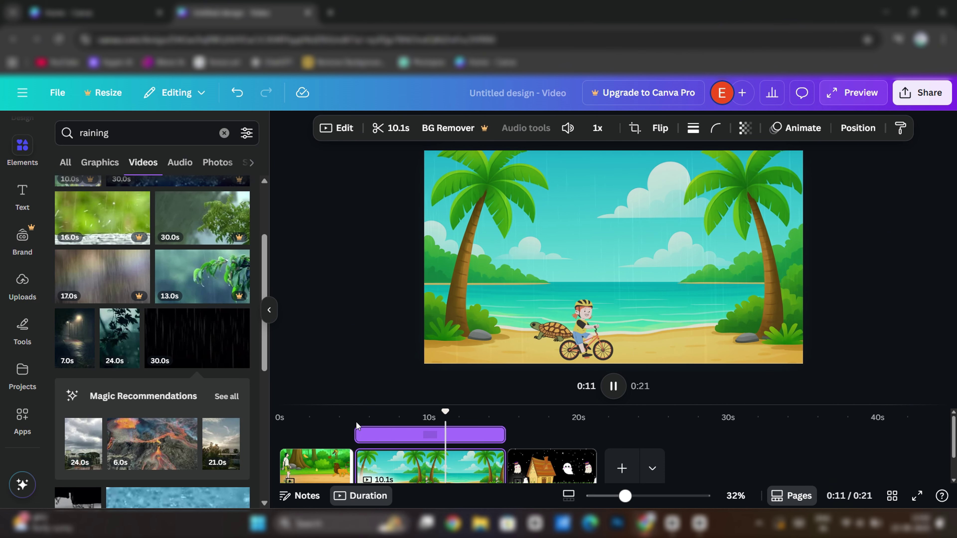
{"action": "key", "text": "space"}
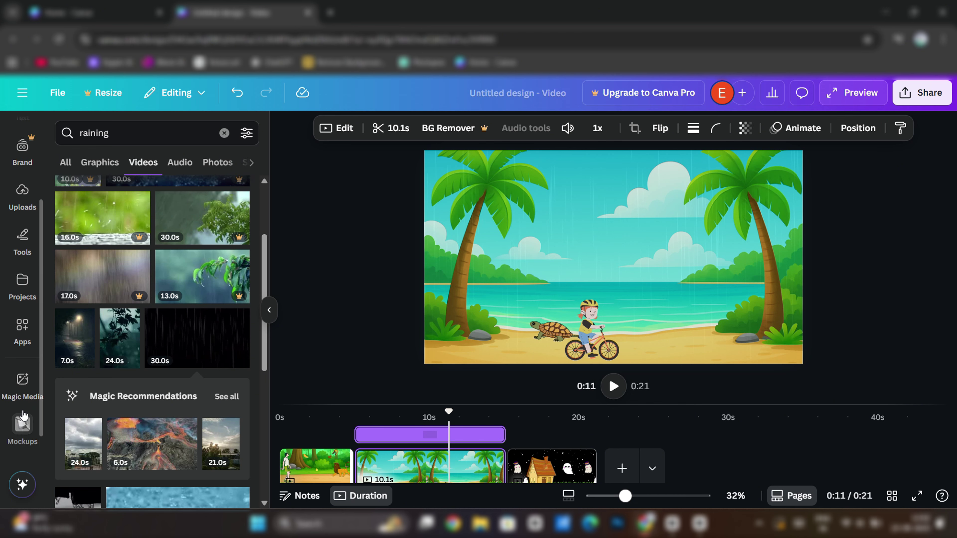
- Search the KLIPY stickers for "flying birds" and add the black bird flock to the beach scene
{"action": "left_click", "coordinate": [22, 435]}
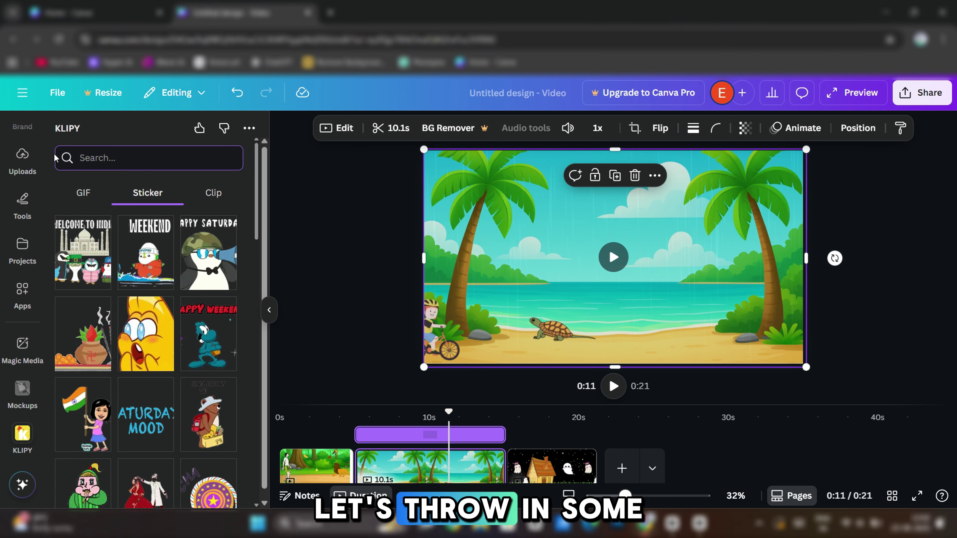
{"action": "type", "text": "flying birds"}
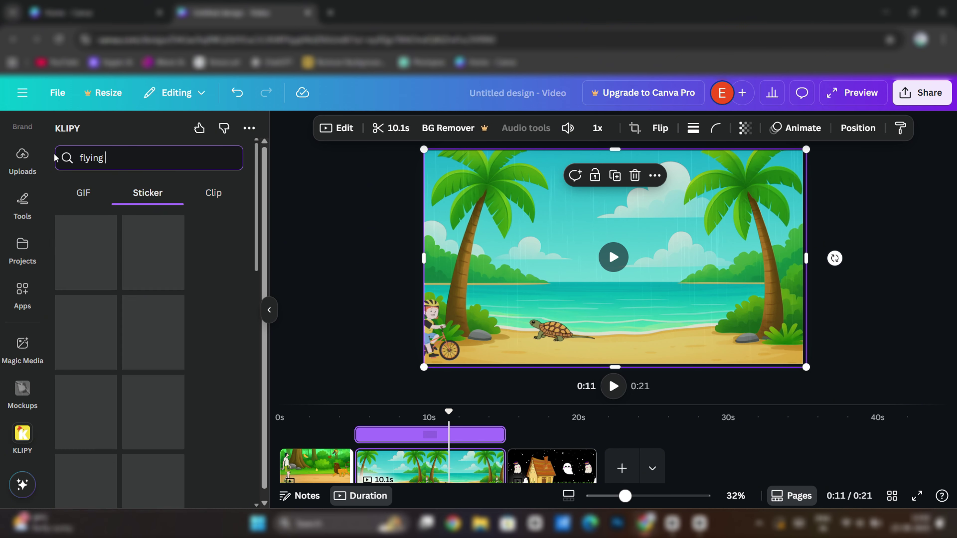
{"action": "scroll", "coordinate": [147, 332], "scroll_direction": "down", "scroll_amount": 3}
{"action": "left_click", "coordinate": [146, 332]}
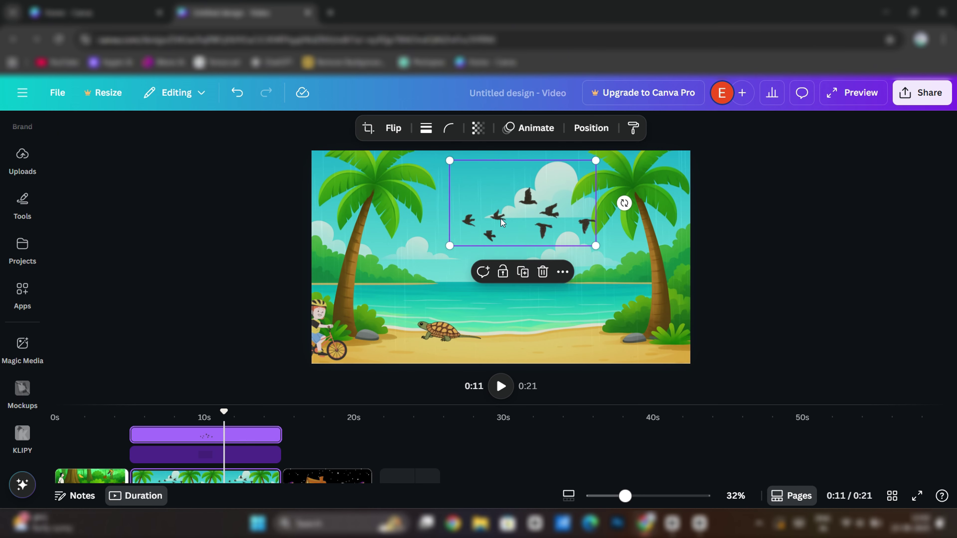
- Reposition the bird flock in the beach sky, create a custom animation for it and scrub to the end of the scene
{"action": "mouse_move", "coordinate": [534, 203]}
{"action": "left_mouse_down"}
{"action": "mouse_move", "coordinate": [629, 201]}
{"action": "mouse_move", "coordinate": [394, 213]}
{"action": "left_mouse_up"}
{"action": "left_click", "coordinate": [528, 128]}
{"action": "left_click", "coordinate": [158, 273]}
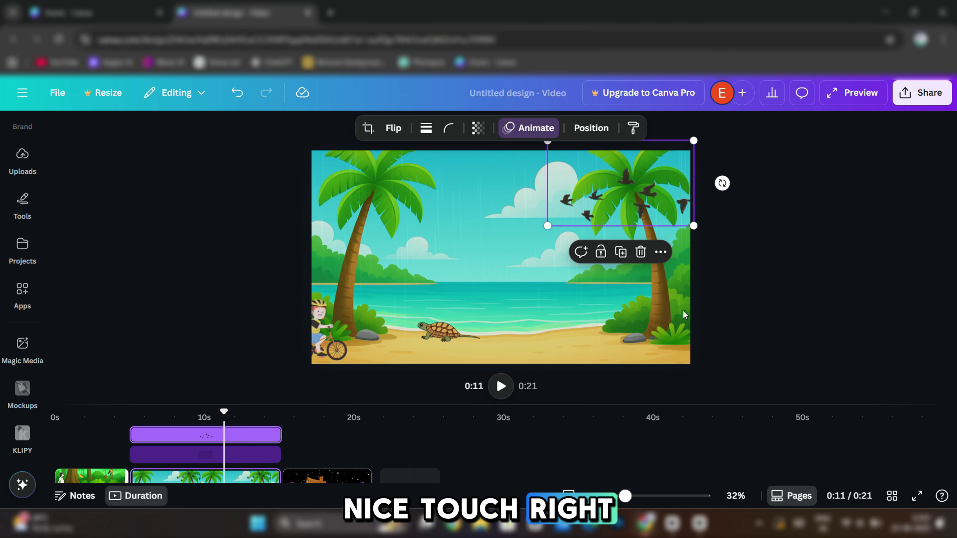
{"action": "left_click_drag", "start_coordinate": [223, 411], "coordinate": [286, 412]}
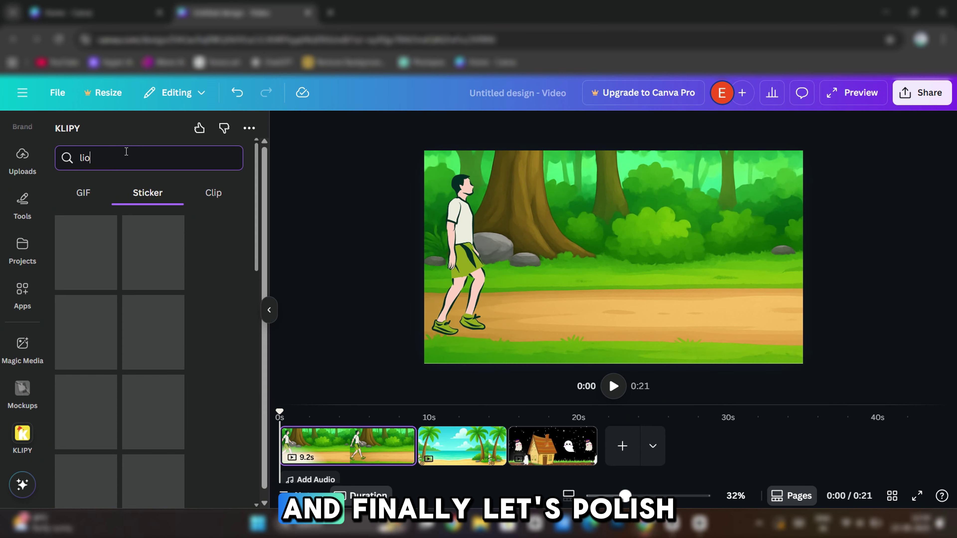
- Search the KLIPY stickers for "lion" and add the orange walking lion to the forest scene
{"action": "type", "text": "n"}
{"action": "left_click", "coordinate": [75, 337]}
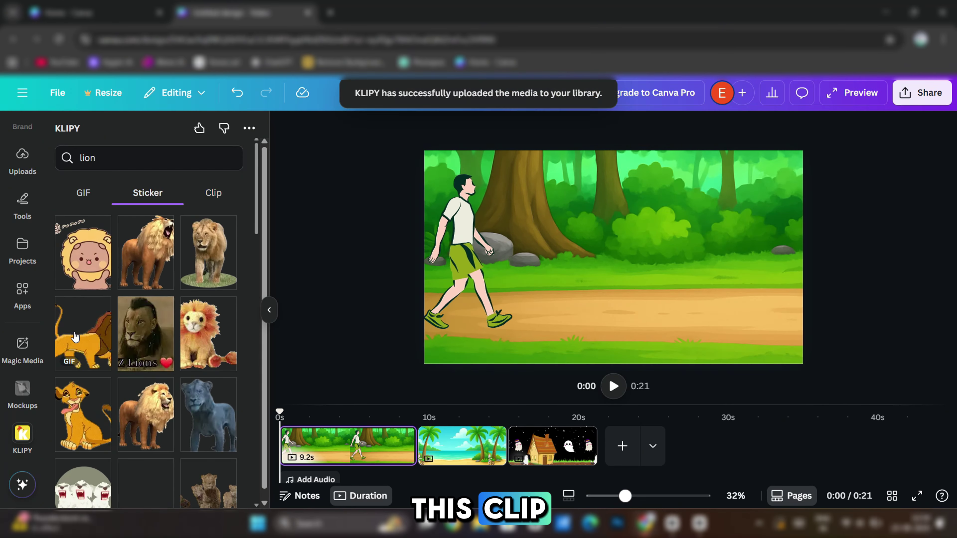
{"action": "left_click", "coordinate": [272, 316]}
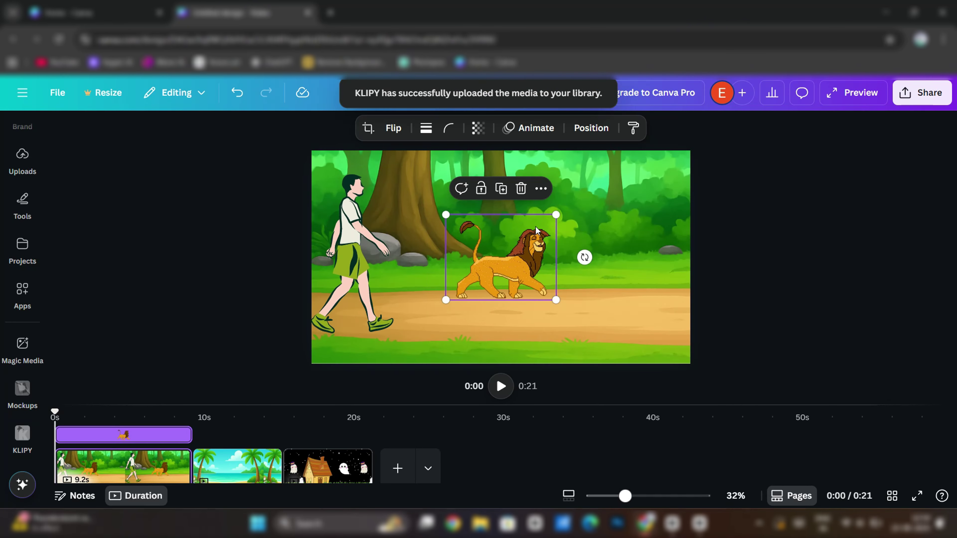
- Flip the lion horizontally and move it to the right end of the forest path, facing the walking man
{"action": "left_click", "coordinate": [393, 128]}
{"action": "left_click", "coordinate": [394, 161]}
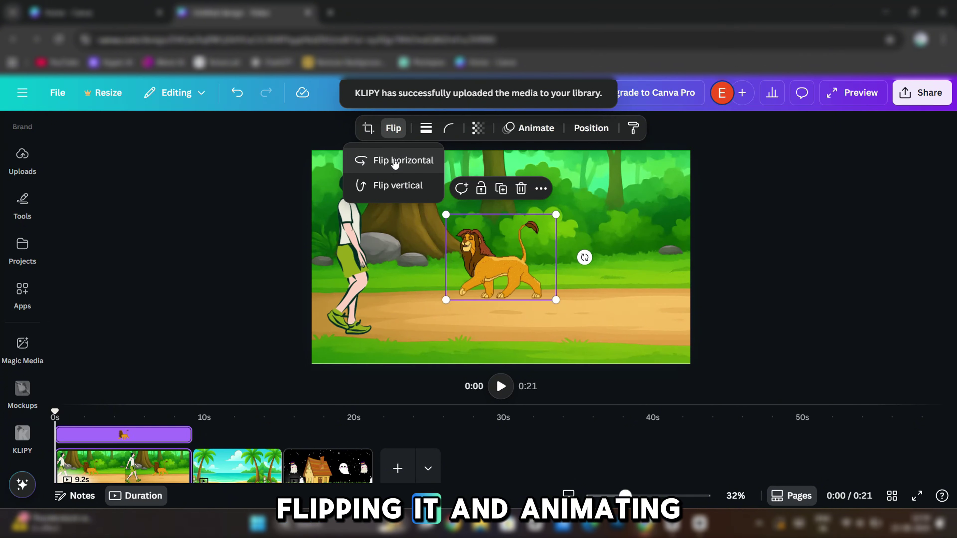
{"action": "left_click_drag", "start_coordinate": [499, 266], "coordinate": [639, 269]}
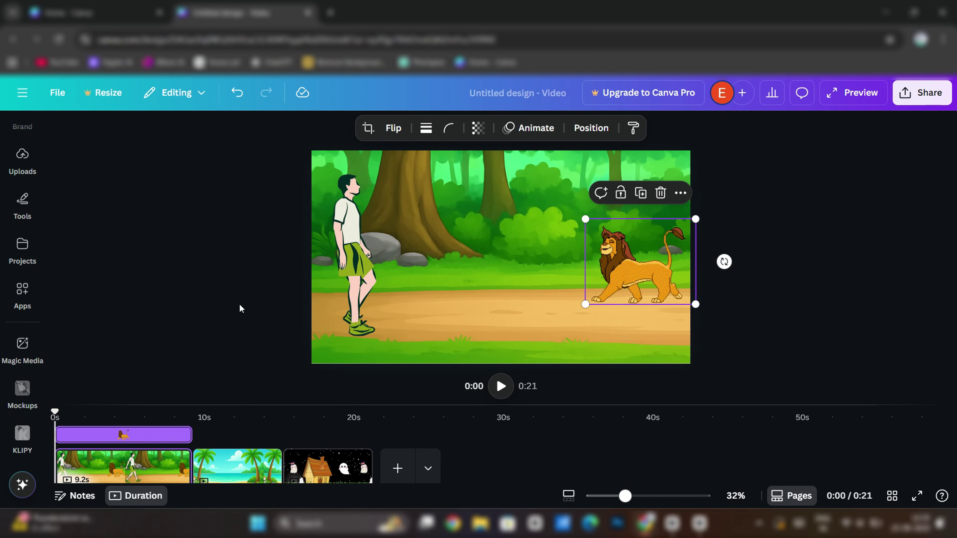
- Create a custom animation that moves the lion straight across the forest scene past its left edge, using the Steady movement style
{"action": "left_click", "coordinate": [531, 128]}
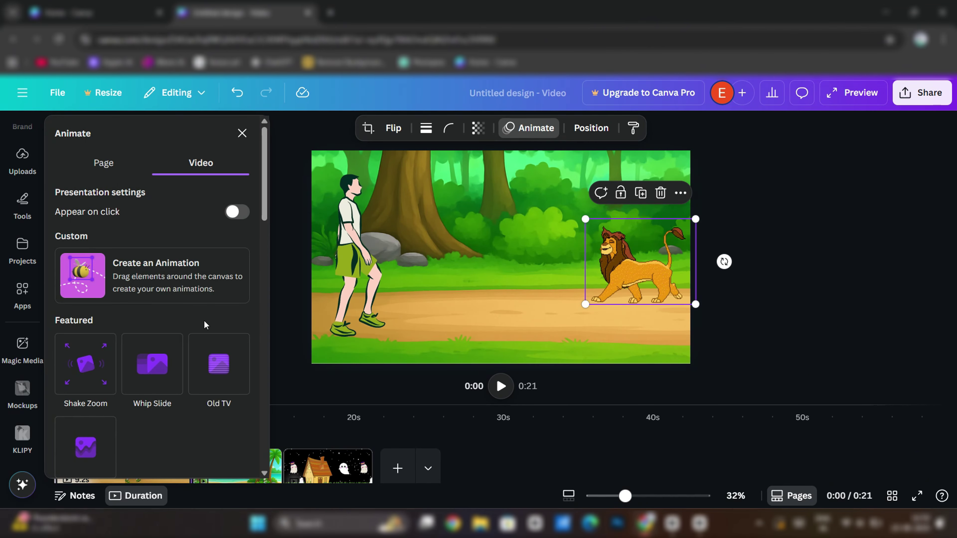
{"action": "left_click", "coordinate": [147, 271]}
{"action": "left_click_drag", "start_coordinate": [658, 264], "coordinate": [556, 274]}
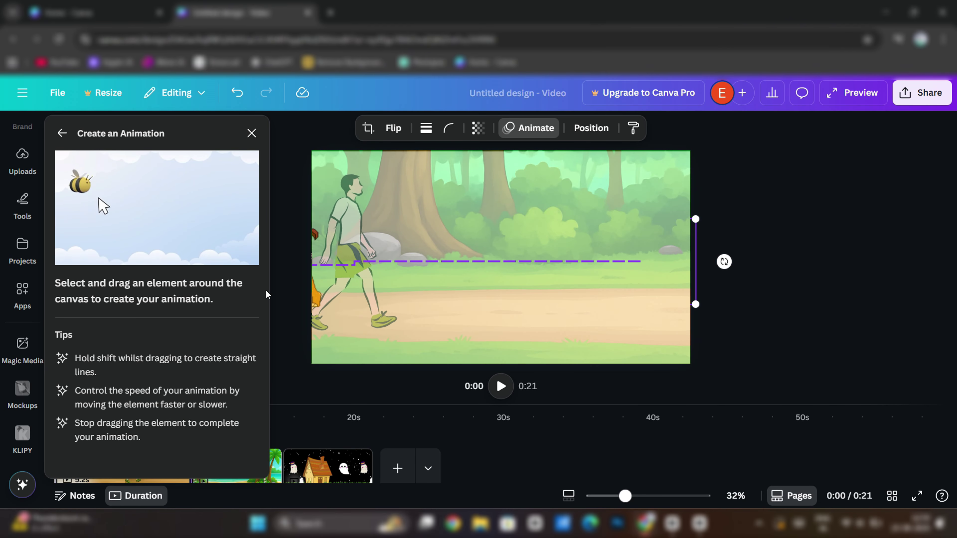
{"action": "left_click", "coordinate": [151, 181]}
{"action": "left_click", "coordinate": [105, 266]}
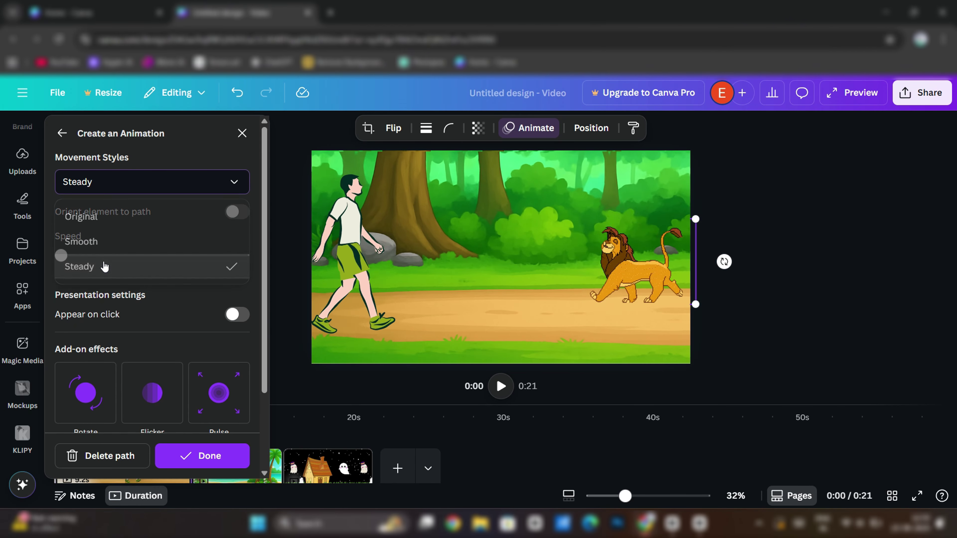
- Preview the lion's walk through the forest scene and layer the lion behind the walking man
{"action": "left_click", "coordinate": [386, 395]}
{"action": "left_click", "coordinate": [497, 386]}
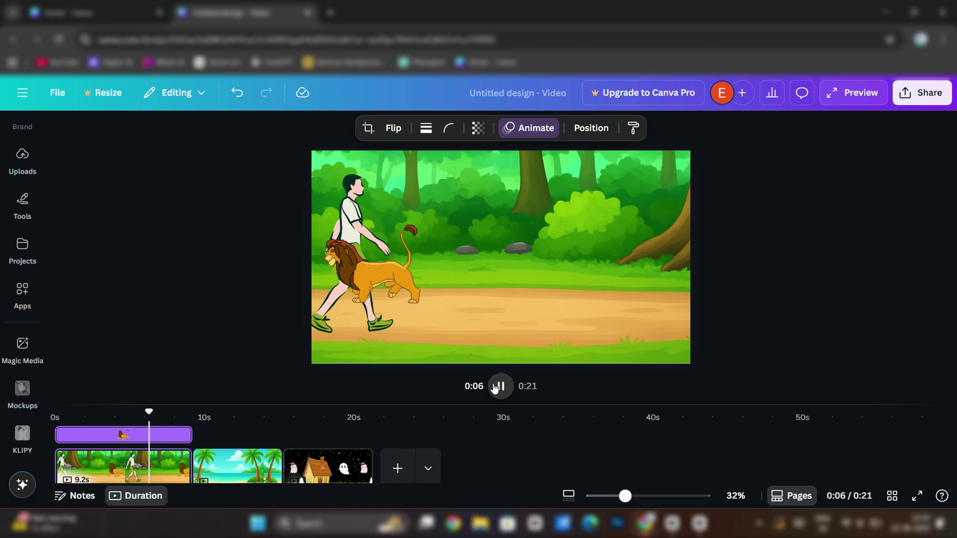
{"action": "left_click", "coordinate": [591, 128]}
{"action": "left_click_drag", "start_coordinate": [170, 245], "coordinate": [171, 281]}
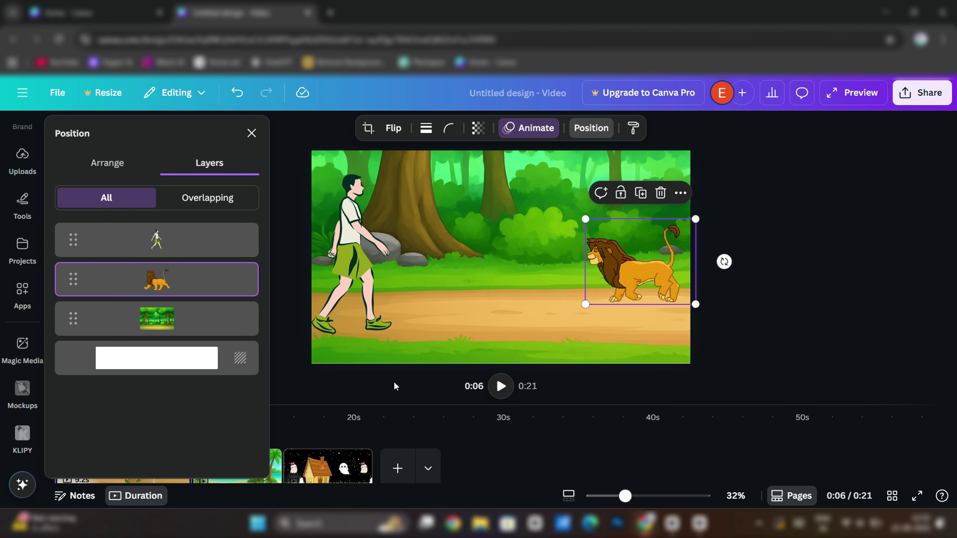
- Play back the forest scene to check the lion passing the walking man, and return the playhead to the start
{"action": "left_click", "coordinate": [500, 386]}
{"action": "left_click_drag", "start_coordinate": [163, 413], "coordinate": [118, 414]}
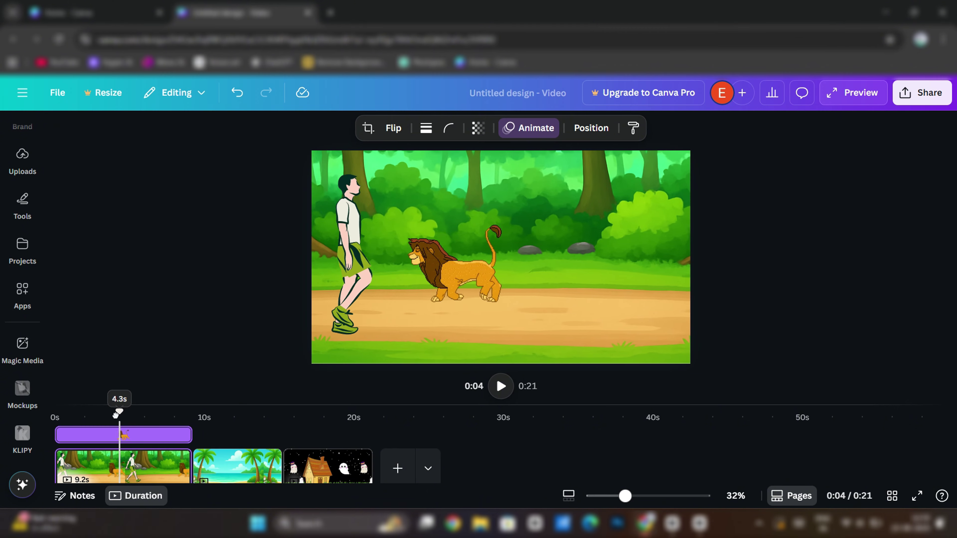
{"action": "key", "text": "space"}
{"action": "key", "text": "space"}
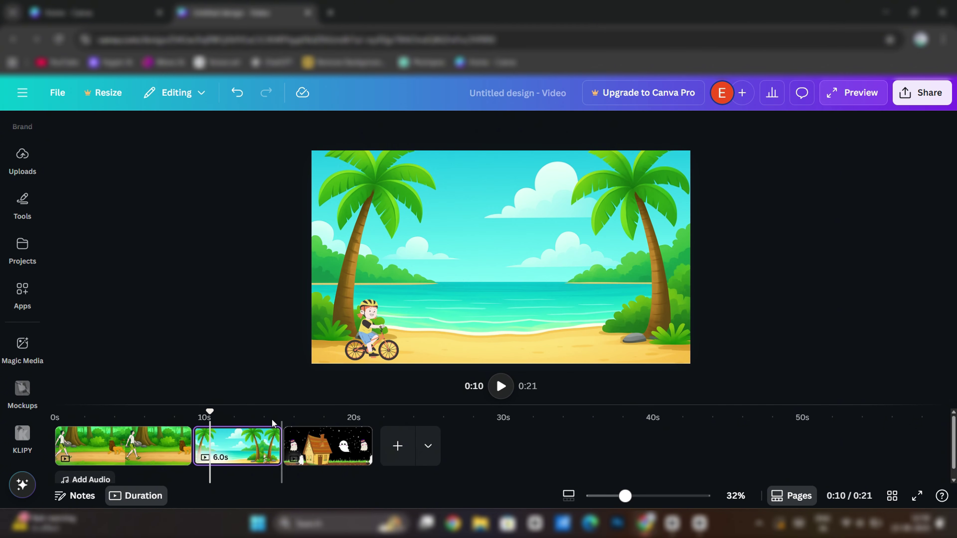
{"action": "left_click_drag", "start_coordinate": [210, 411], "coordinate": [57, 413]}
- Search the Canva elements for "birds" and narrow the results to filtered graphics
{"action": "scroll", "coordinate": [23, 260], "scroll_direction": "up", "scroll_amount": 3}
{"action": "left_click", "coordinate": [22, 166]}
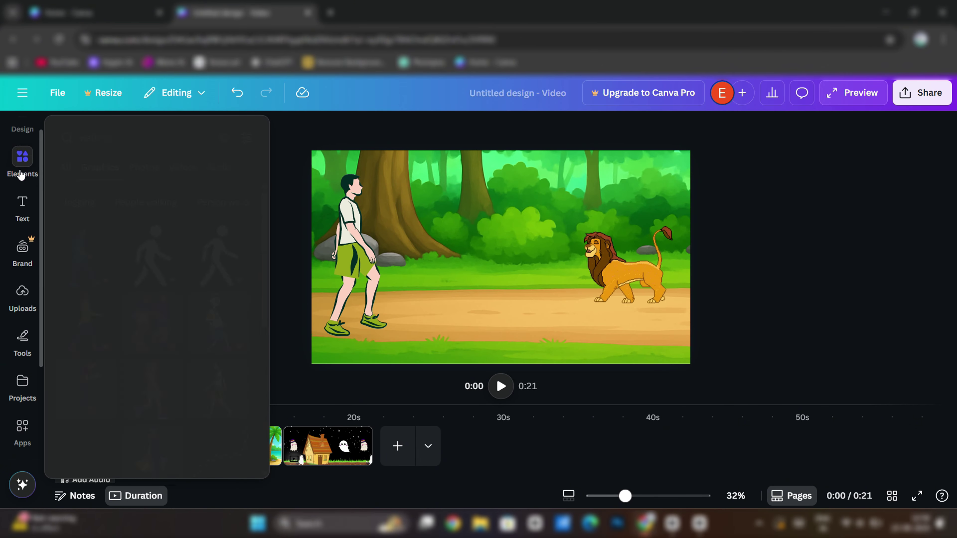
{"action": "left_click", "coordinate": [143, 138]}
{"action": "type", "text": "birds"}
{"action": "key", "text": "Return"}
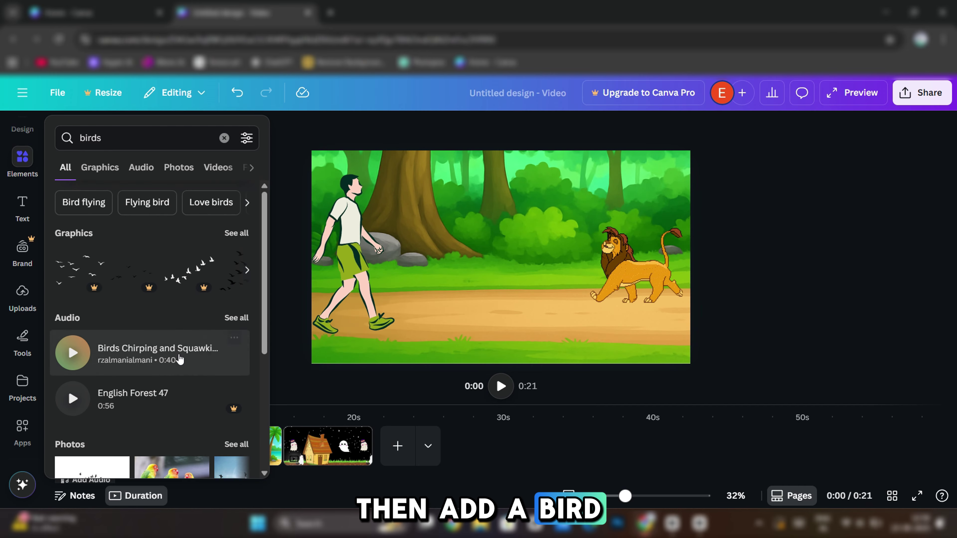
{"action": "left_click", "coordinate": [100, 167]}
{"action": "left_click", "coordinate": [247, 138]}
{"action": "left_click", "coordinate": [75, 372]}
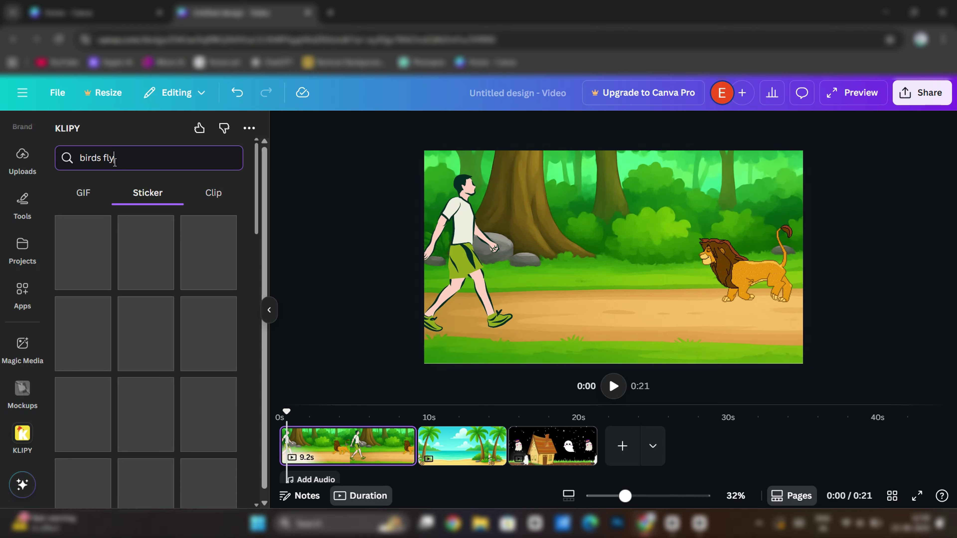
- Search the KLIPY stickers for "birds flying", add the orange and green flying bird, and place it above the lion in the forest scene
{"action": "type", "text": "ing"}
{"action": "key", "text": "Return"}
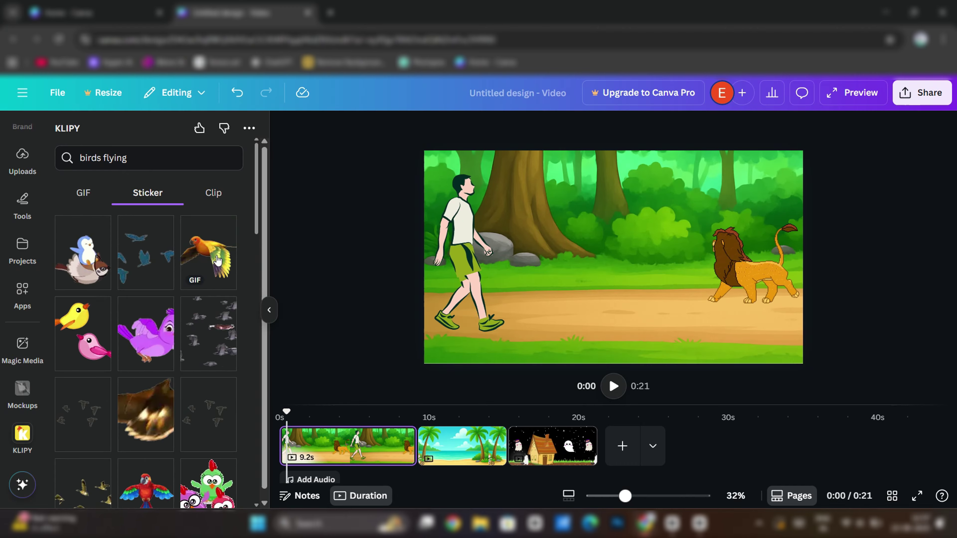
{"action": "left_click", "coordinate": [207, 267]}
{"action": "left_click", "coordinate": [269, 309]}
{"action": "mouse_move", "coordinate": [502, 245]}
{"action": "left_mouse_down"}
{"action": "mouse_move", "coordinate": [578, 160]}
{"action": "mouse_move", "coordinate": [607, 167]}
{"action": "mouse_move", "coordinate": [476, 180]}
{"action": "left_mouse_up"}
- Create a custom animation that flies the bird along a wavy path across to the forest scene's left edge, using the Steady movement style
{"action": "left_click", "coordinate": [529, 127]}
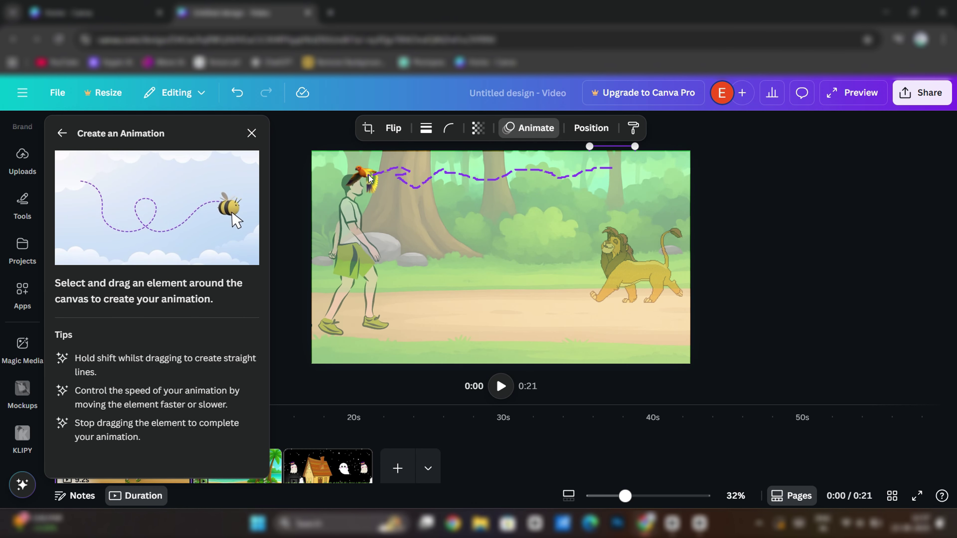
{"action": "left_click_drag", "start_coordinate": [326, 176], "coordinate": [315, 176]}
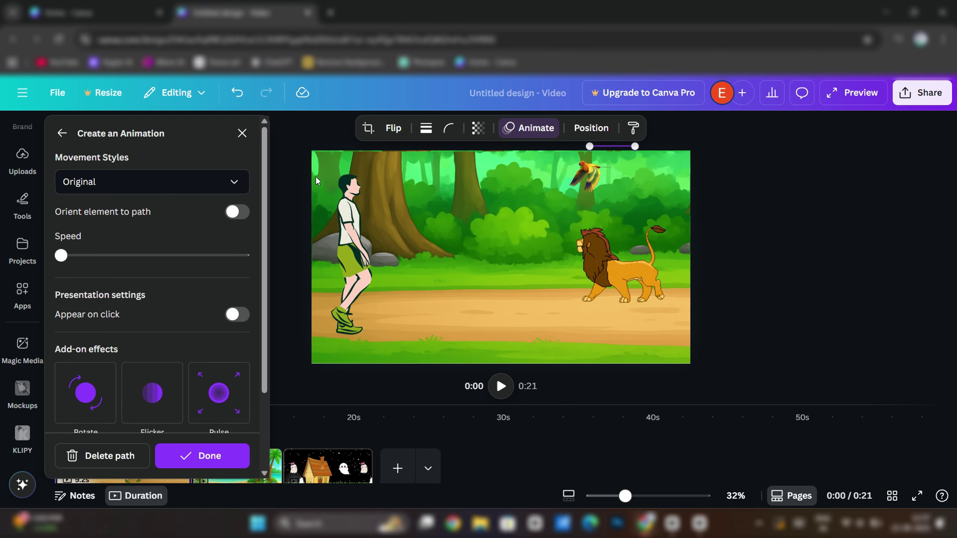
{"action": "left_click", "coordinate": [223, 182]}
{"action": "left_click", "coordinate": [125, 267]}
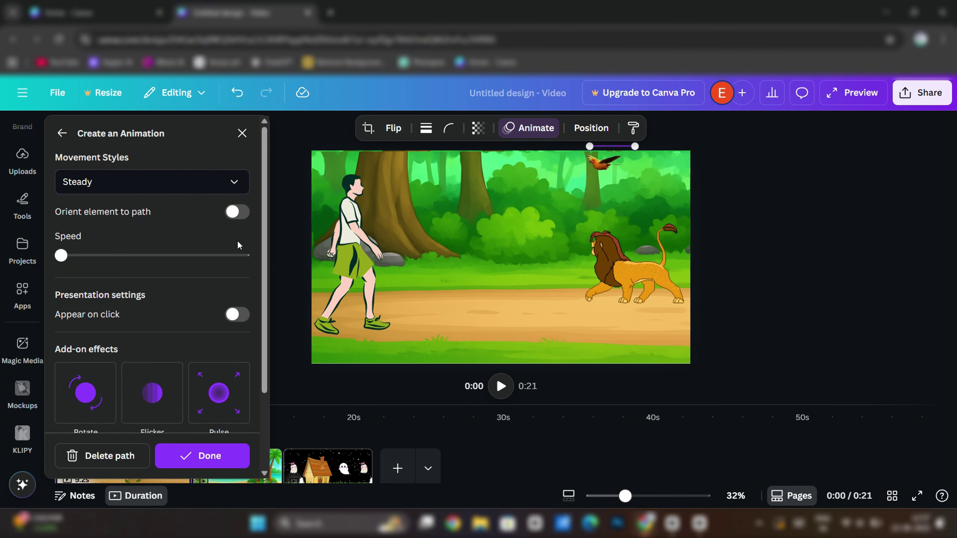
{"action": "left_click", "coordinate": [213, 456]}
- Preview the bird's flight across the forest scene and layer the bird behind the walking man
{"action": "left_click", "coordinate": [501, 388]}
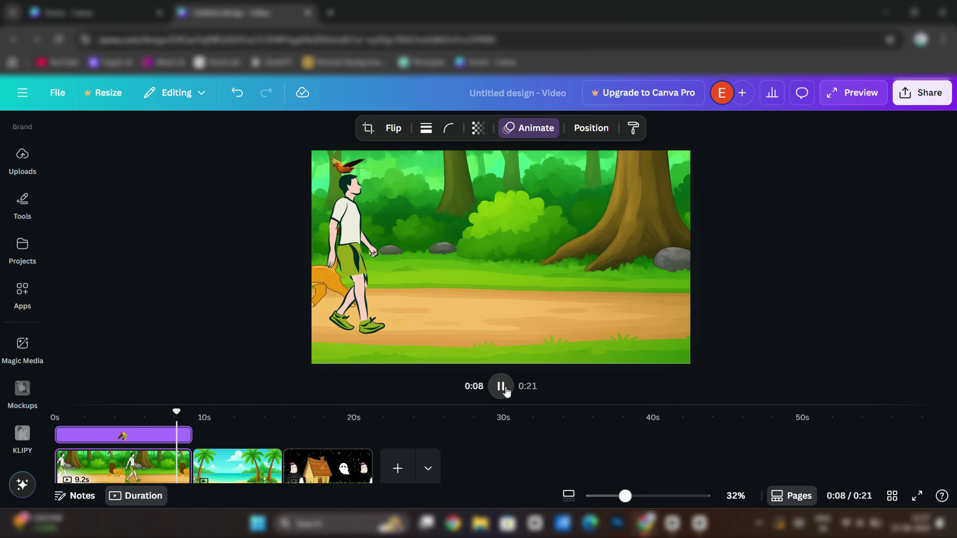
{"action": "left_click", "coordinate": [94, 418]}
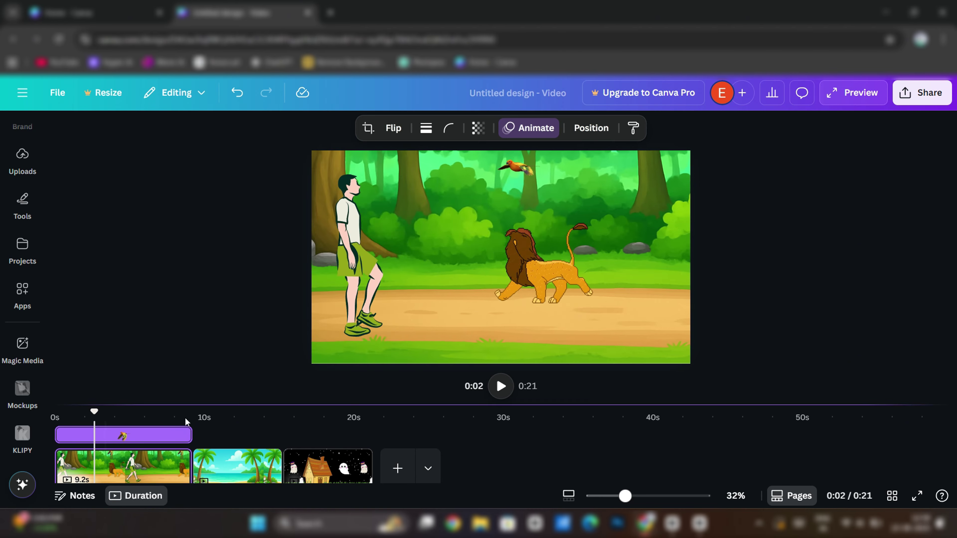
{"action": "left_click", "coordinate": [591, 128]}
{"action": "left_click", "coordinate": [251, 134]}
- Search the KLIPY stickers for "leaves falling"
{"action": "left_click", "coordinate": [23, 435]}
{"action": "left_click_drag", "start_coordinate": [130, 158], "coordinate": [75, 157]}
{"action": "type", "text": "leaves falling"}
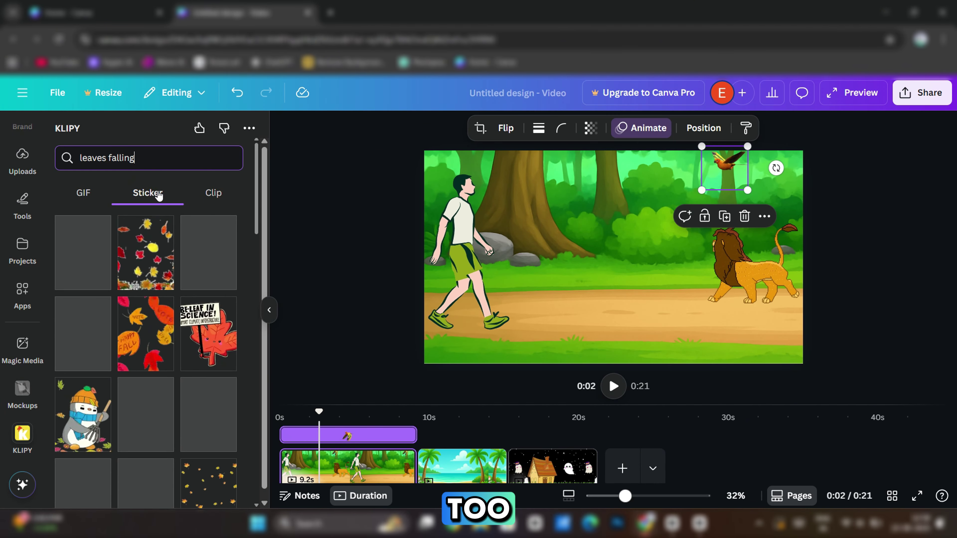
- Search the Canva element graphics for "leaves falling" and add the free animated multicoloured leaves to the forest scene
{"action": "scroll", "coordinate": [33, 288], "scroll_direction": "up", "scroll_amount": 4}
{"action": "left_click", "coordinate": [22, 178]}
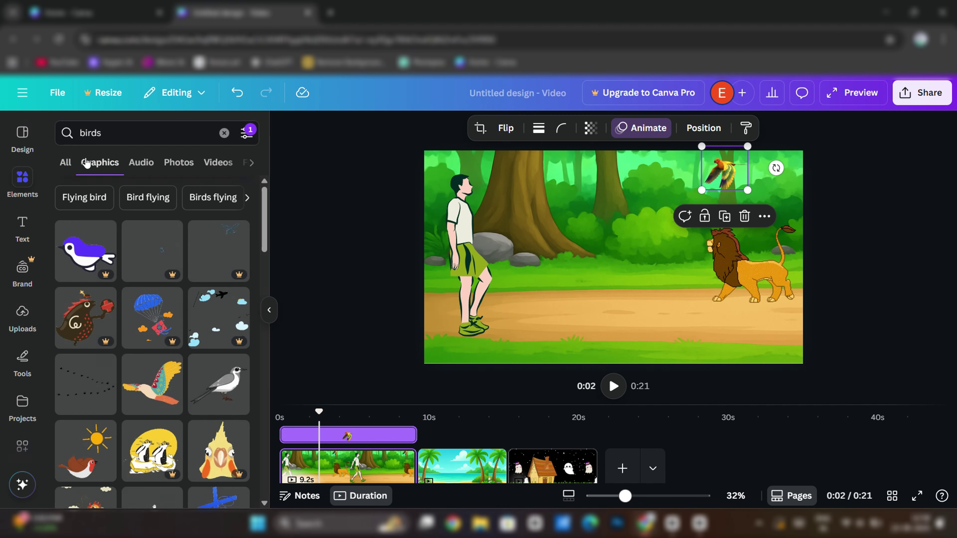
{"action": "left_click", "coordinate": [225, 132]}
{"action": "type", "text": "leaves"}
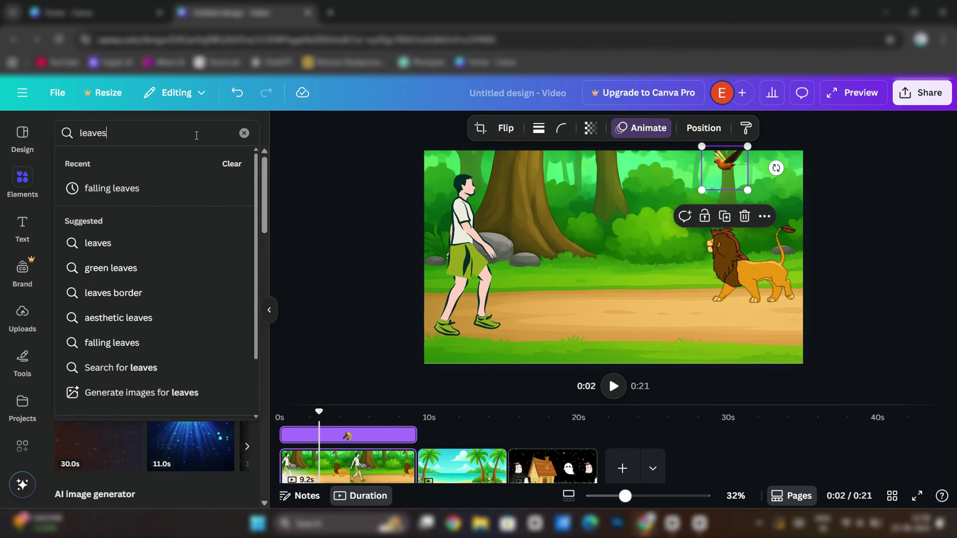
{"action": "type", "text": " fa"}
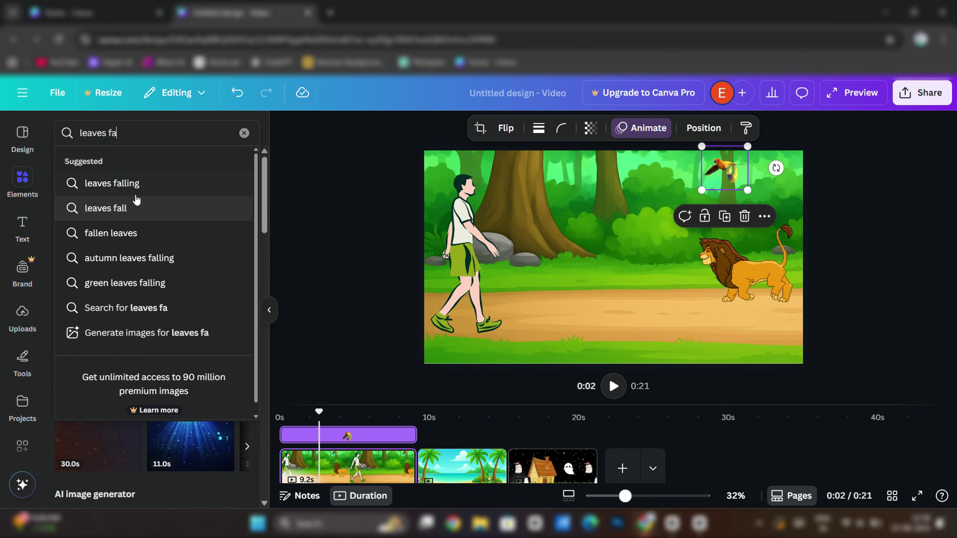
{"action": "left_click", "coordinate": [121, 183]}
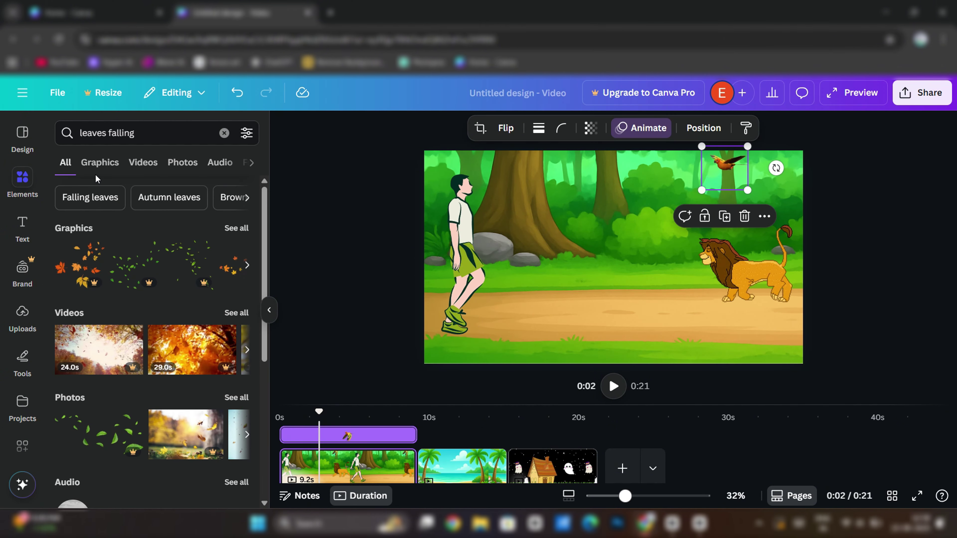
{"action": "left_click", "coordinate": [98, 162]}
{"action": "scroll", "coordinate": [217, 355], "scroll_direction": "down", "scroll_amount": 2}
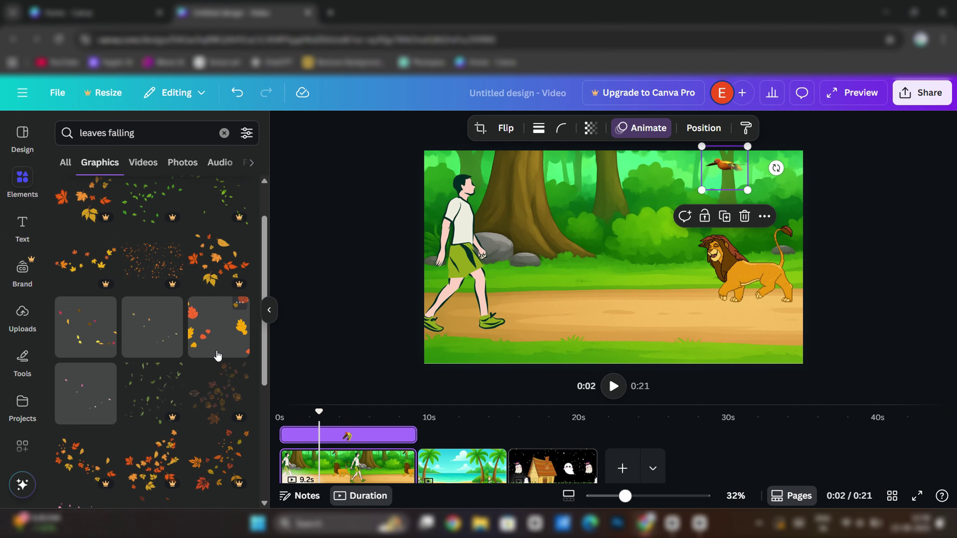
{"action": "left_click", "coordinate": [87, 310]}
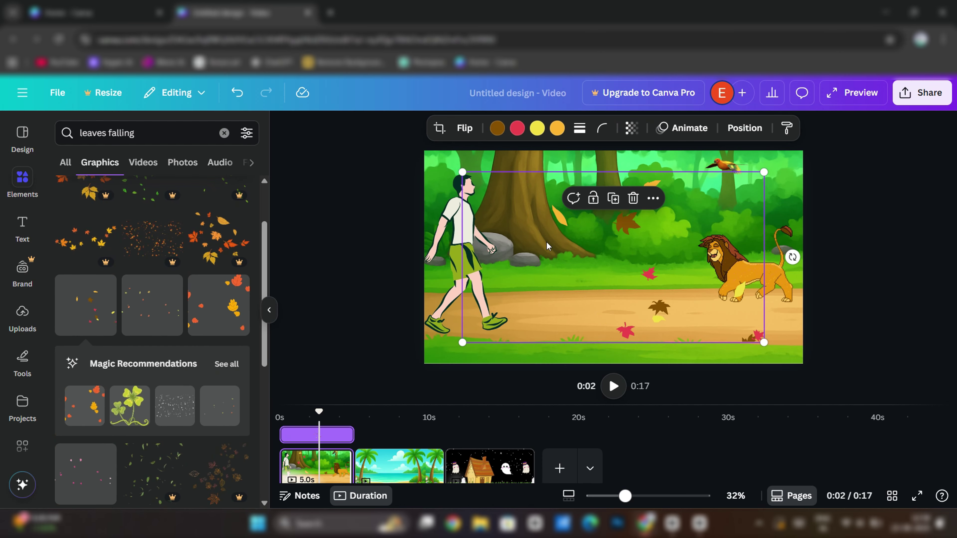
- Enlarge the falling leaves graphic from its corners until it covers the whole forest scene
{"action": "left_click_drag", "start_coordinate": [463, 173], "coordinate": [424, 151]}
{"action": "left_click_drag", "start_coordinate": [764, 343], "coordinate": [887, 214]}
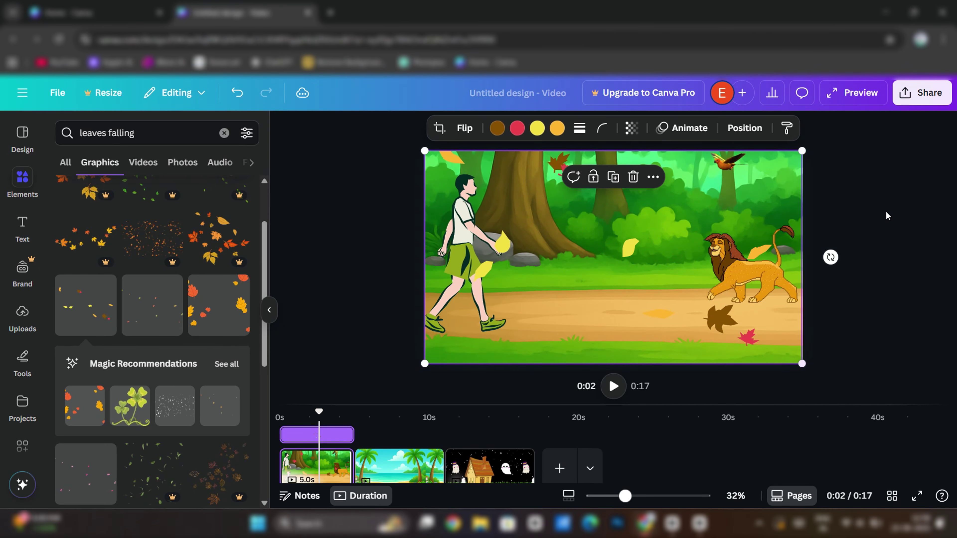
{"action": "left_click", "coordinate": [369, 307]}
- Layer the falling leaves directly above the forest background, and try a transparency value of 64 on them before raising it to the maximum
{"action": "left_click", "coordinate": [615, 227]}
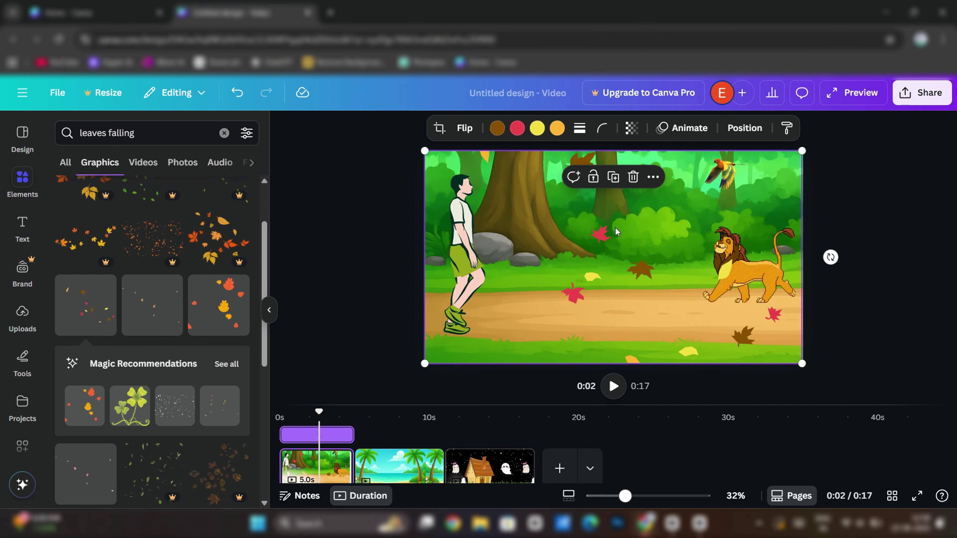
{"action": "left_click", "coordinate": [744, 127]}
{"action": "left_click_drag", "start_coordinate": [200, 241], "coordinate": [197, 377]}
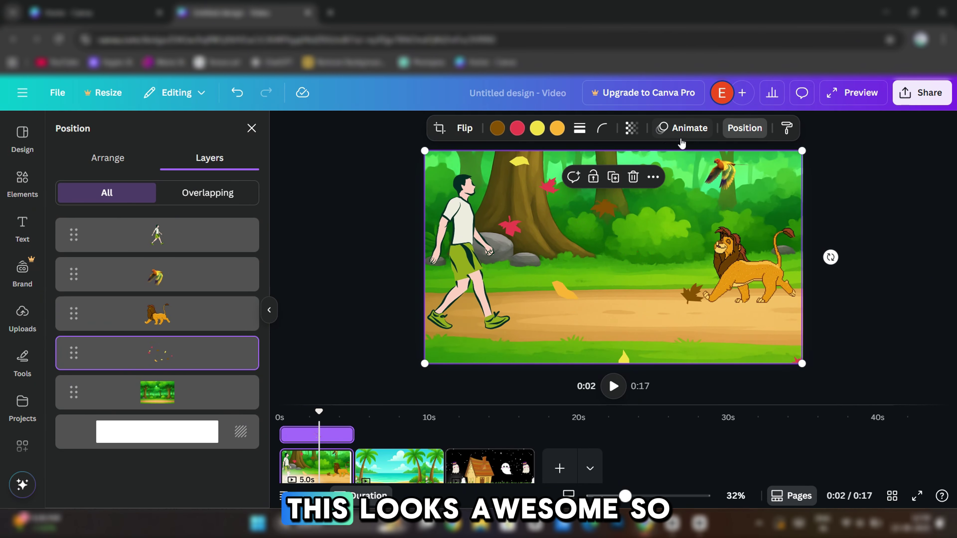
{"action": "left_click", "coordinate": [632, 129]}
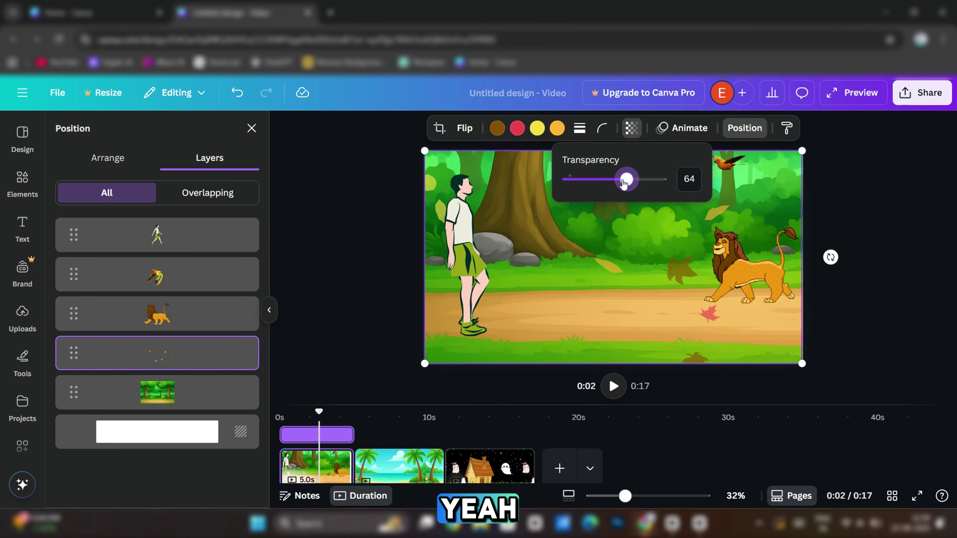
{"action": "left_click_drag", "start_coordinate": [624, 184], "coordinate": [674, 185]}
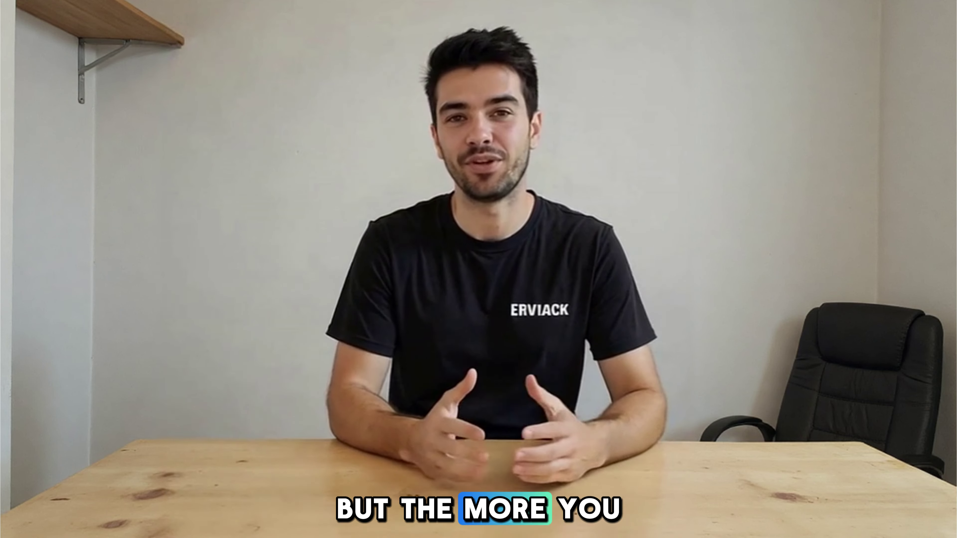